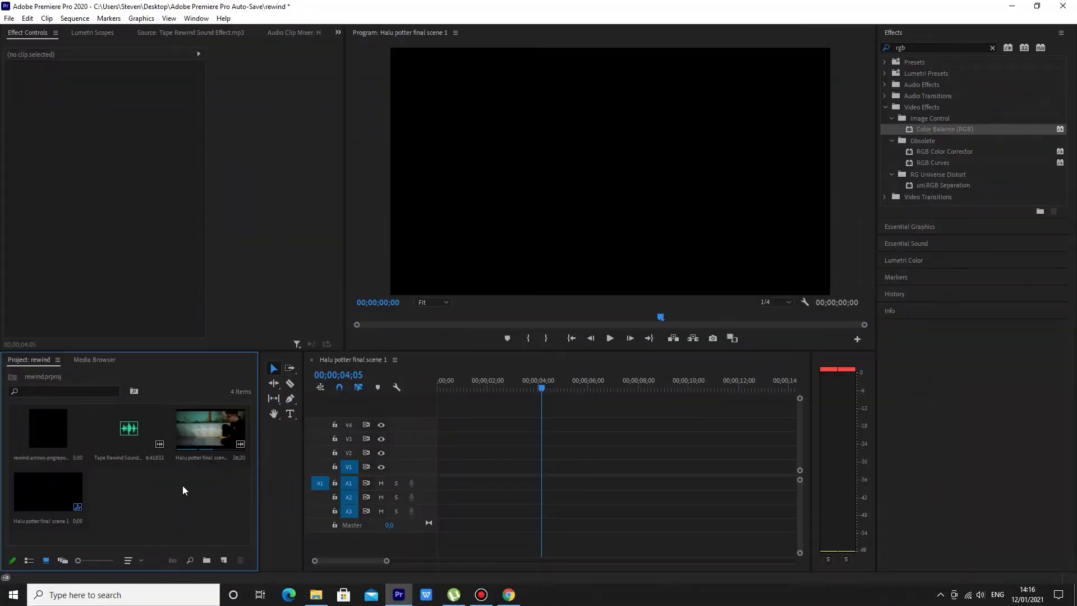
- Clear the 'rgb' effect search and load the Halu potter final scene 1 clip in the Source monitor
left_click(991, 48)
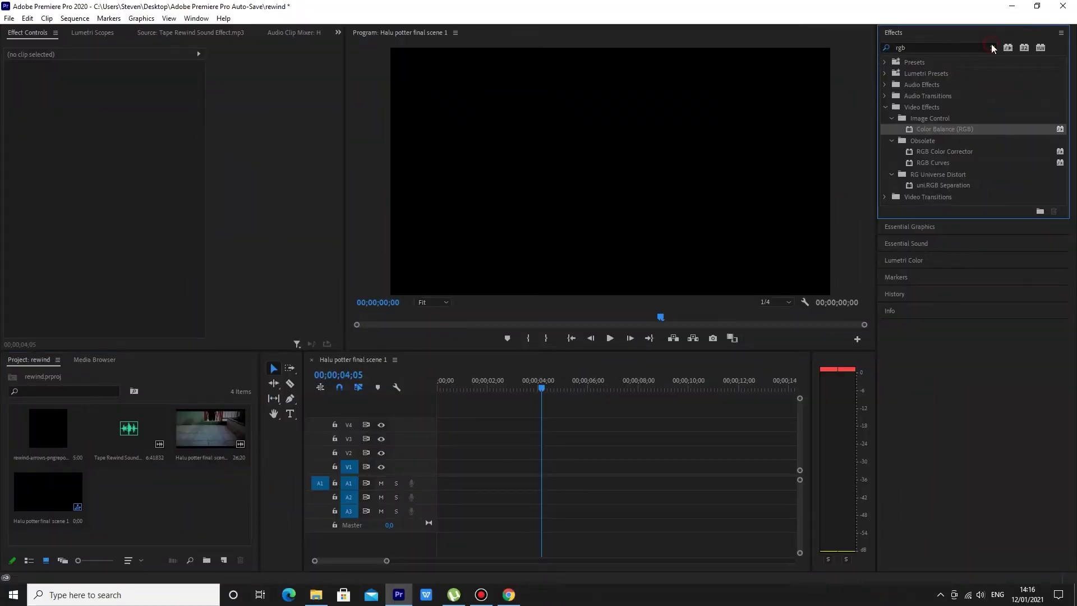
left_click(991, 49)
double_click(211, 428)
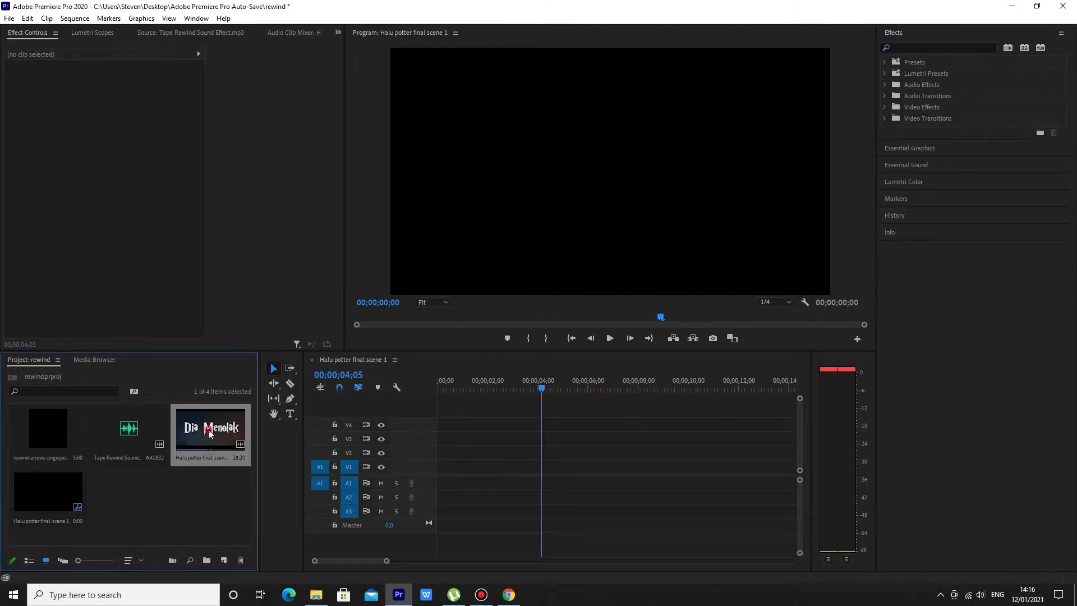
- Place the Halu potter clip on V1 and set it to 379.15% speed, reversed
left_click_drag(158, 301, 433, 478)
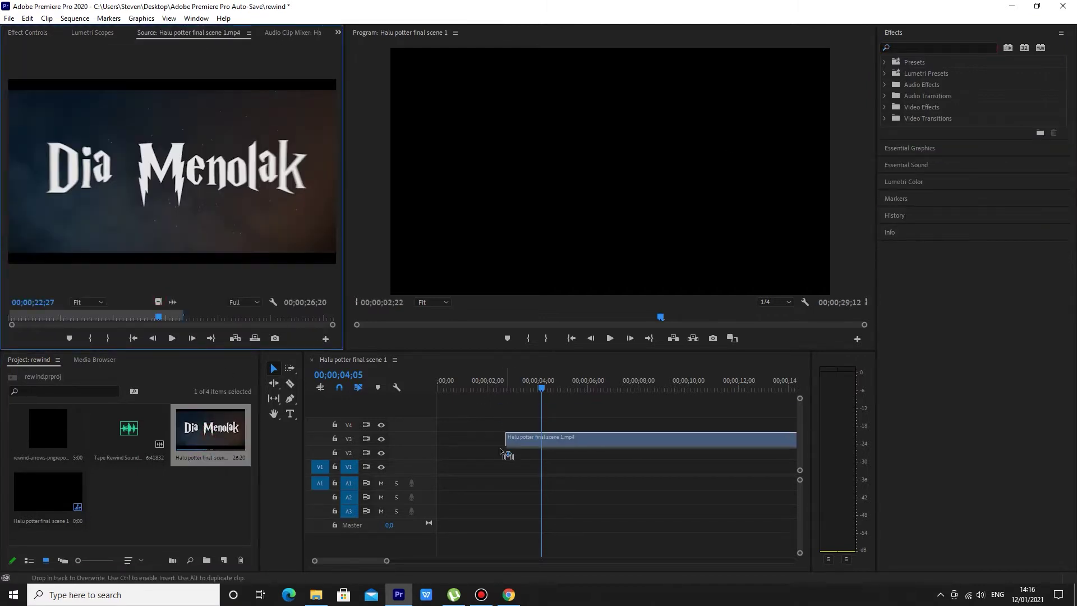
left_click_drag(387, 561, 499, 560)
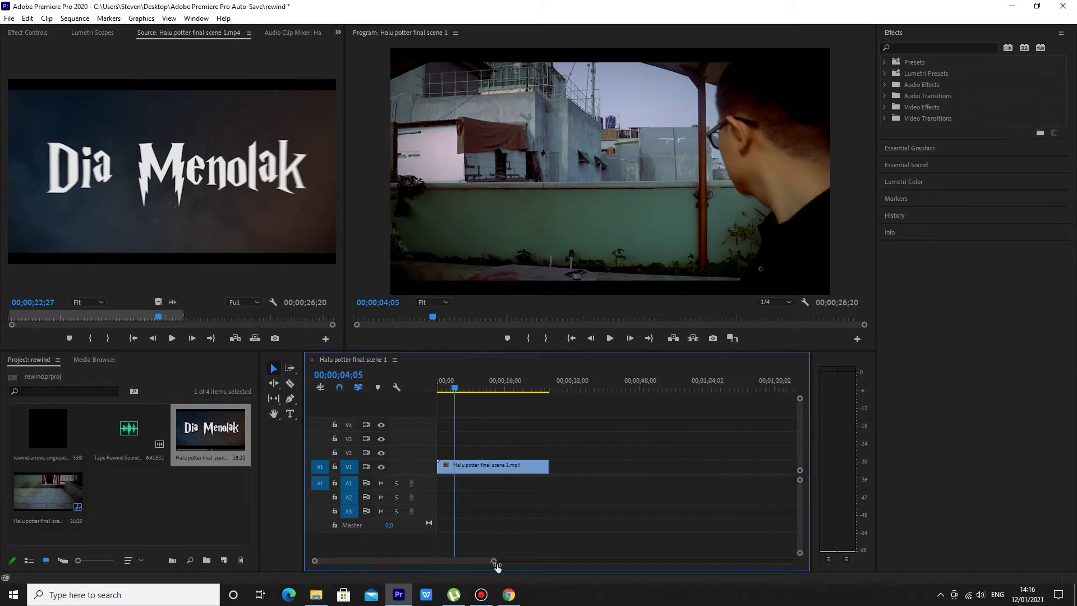
right_click(515, 475)
mouse_move(564, 359)
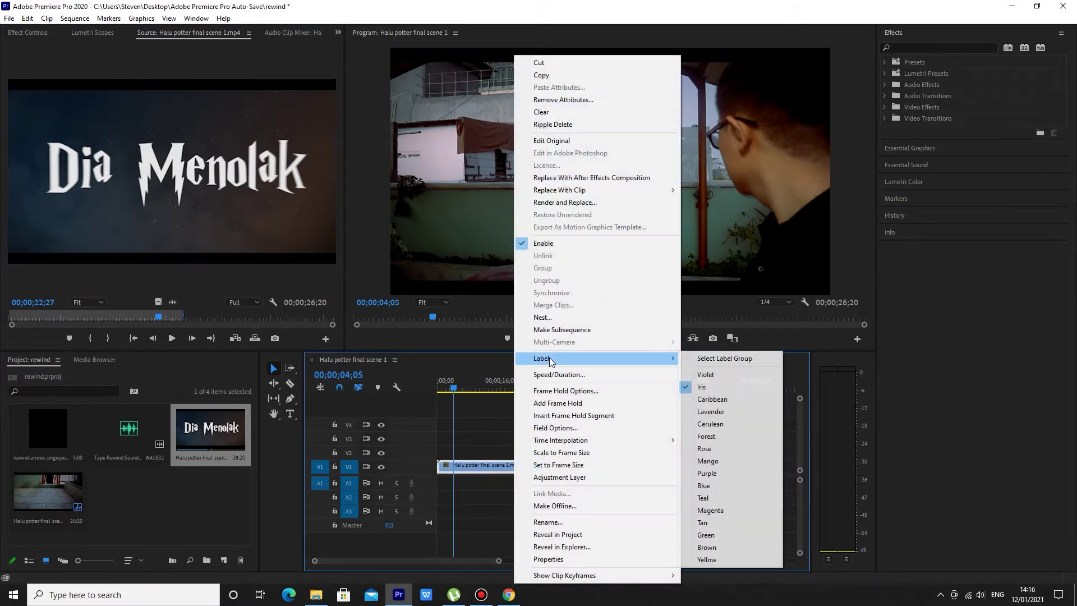
left_click(566, 375)
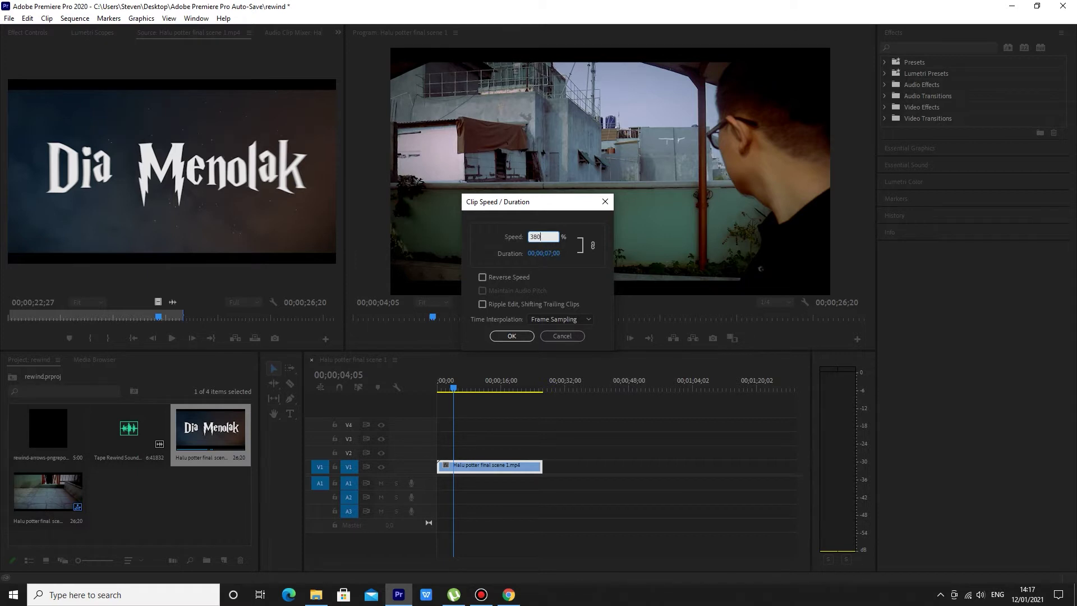
left_click(482, 277)
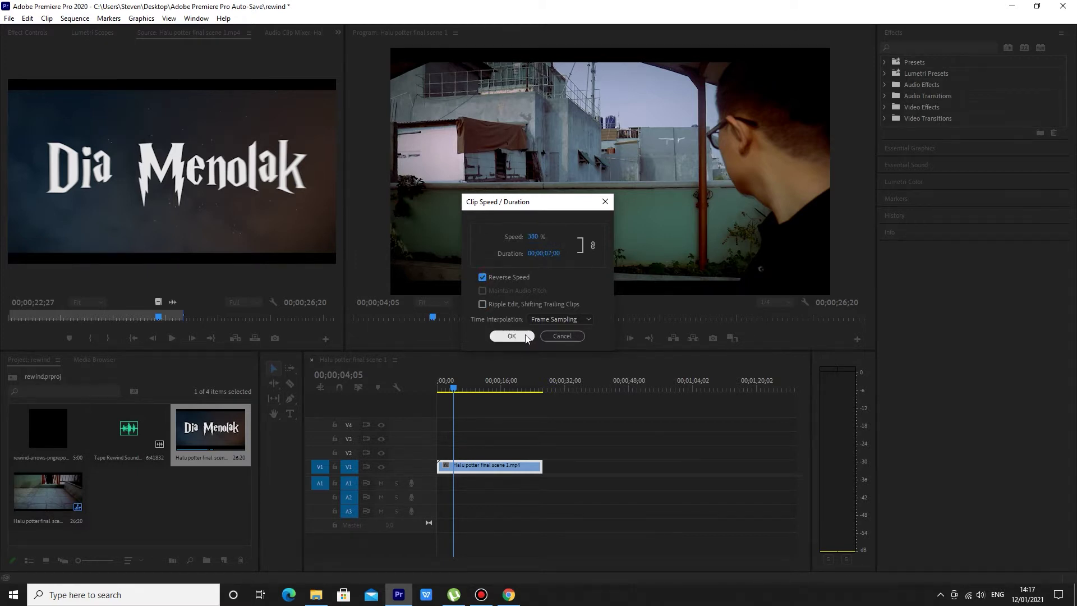
left_click(511, 336)
- Zoom in on the shortened clip, preview a frame, and return to the sequence start
left_click_drag(498, 560, 404, 560)
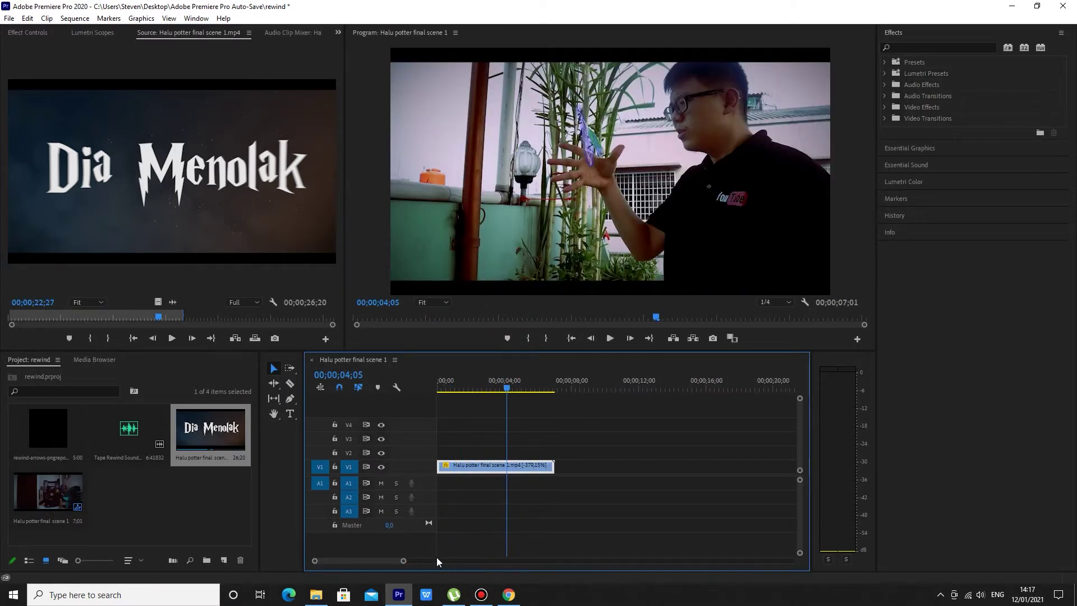
left_click_drag(507, 386, 500, 386)
key("Home")
left_click(169, 522)
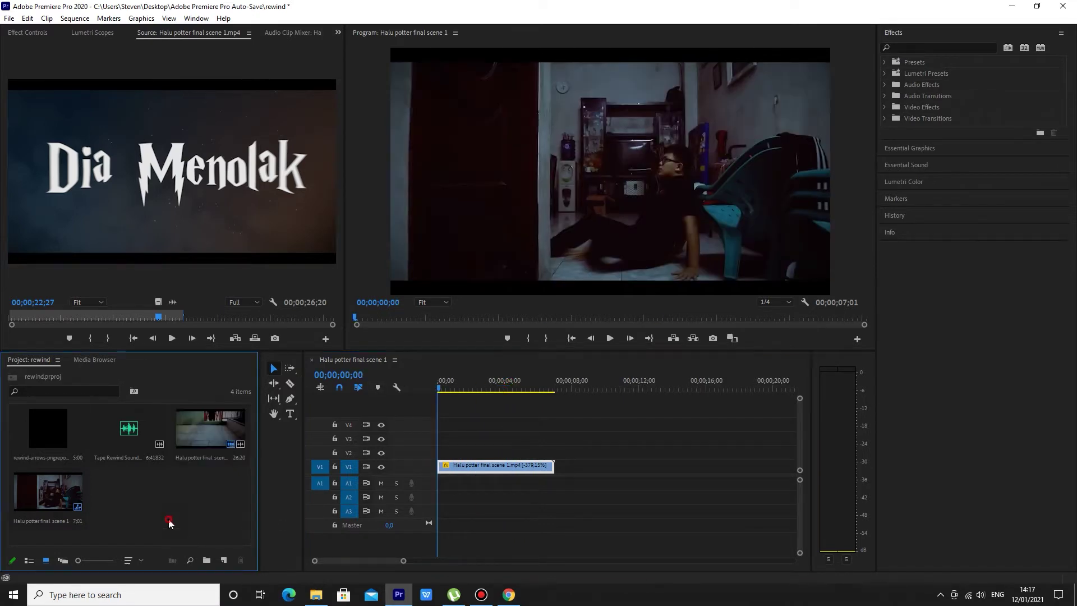
- Put the rewind-arrows image on V2 and extend it to the video clip's end
double_click(56, 415)
left_click_drag(56, 410, 444, 452)
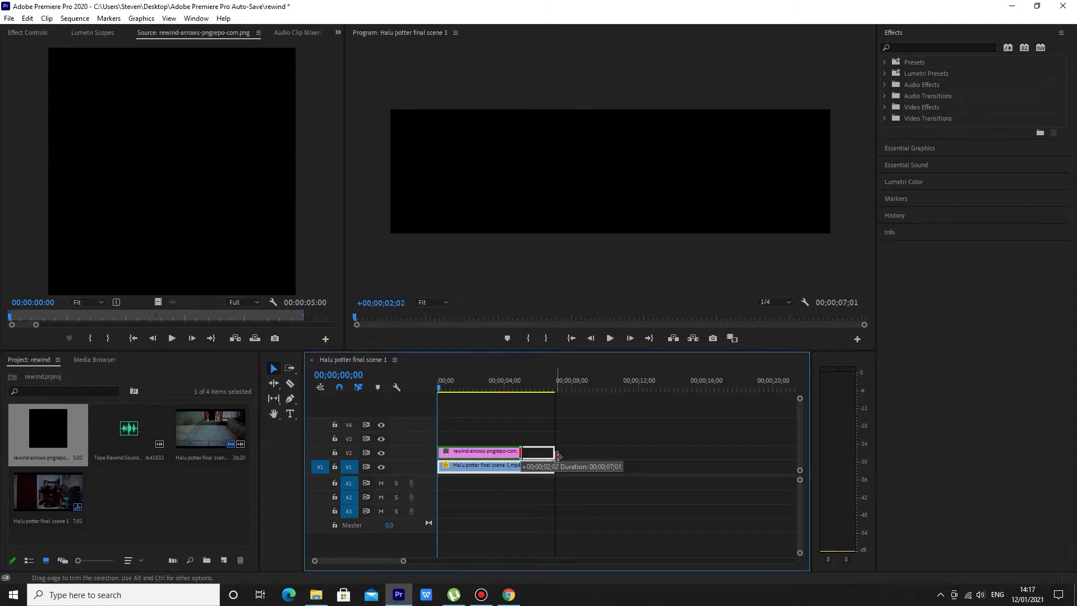
left_click_drag(541, 454, 553, 452)
left_click(9, 19)
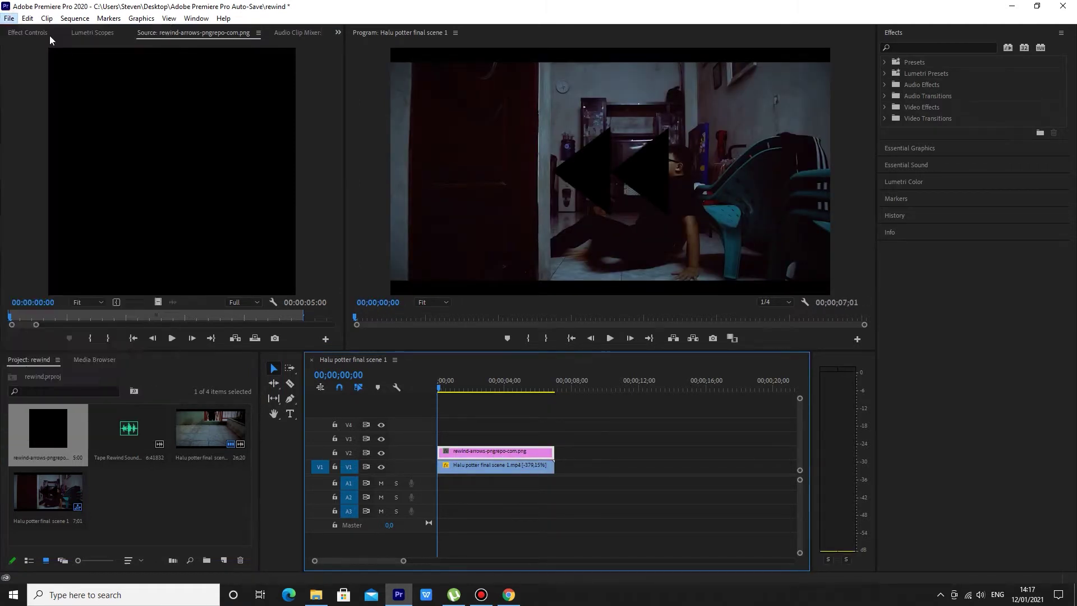
- Scale the arrows to 36 and move them to the upper right at 1756, 161
left_click(497, 452)
left_click(26, 32)
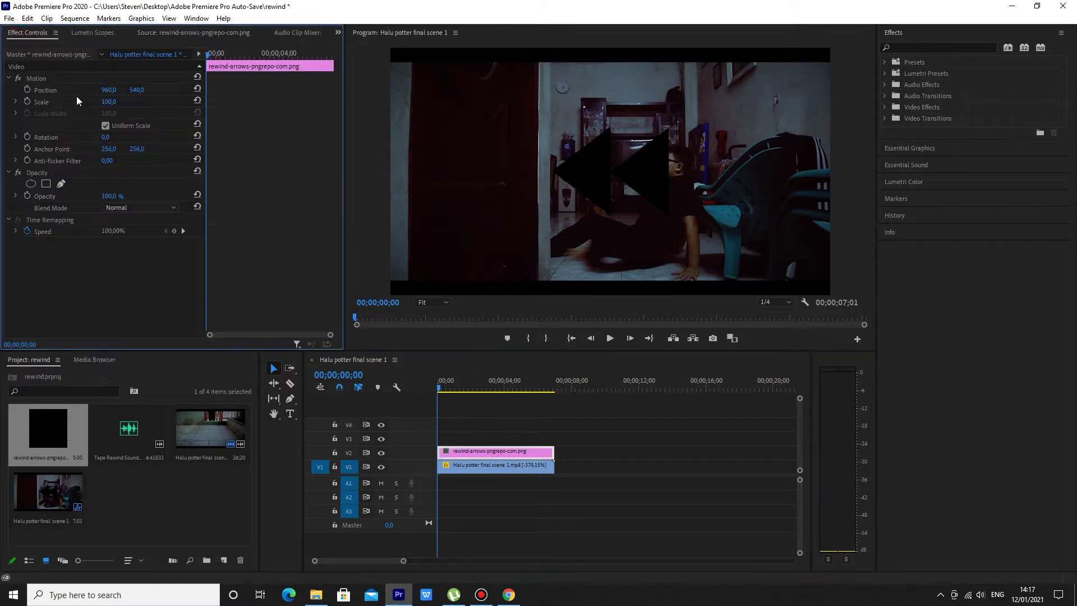
left_click_drag(108, 102, 73, 102)
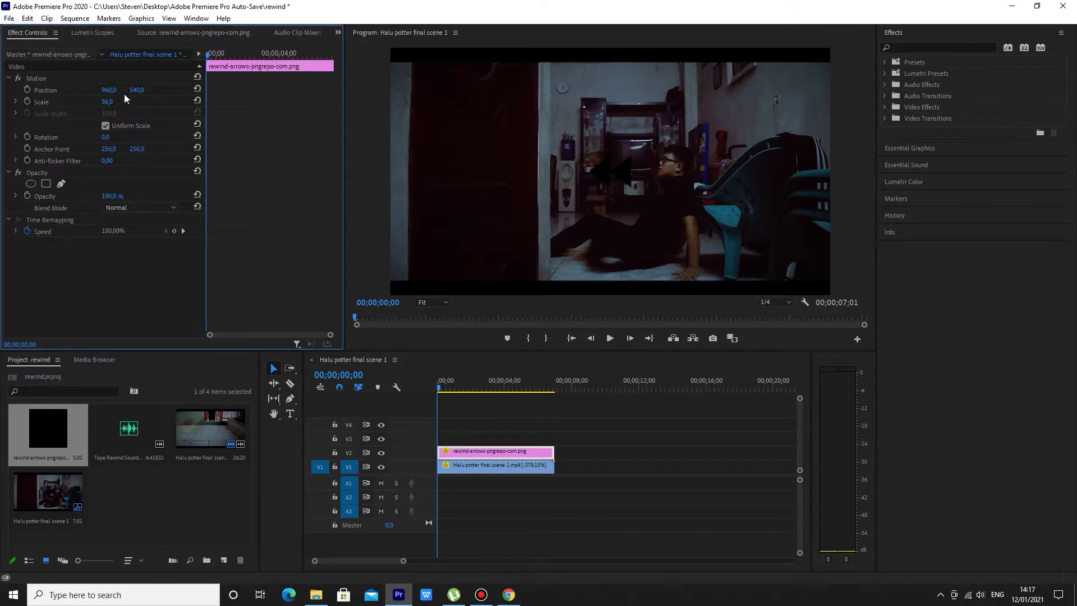
left_click(784, 302)
left_click(770, 310)
left_click_drag(112, 93, 135, 89)
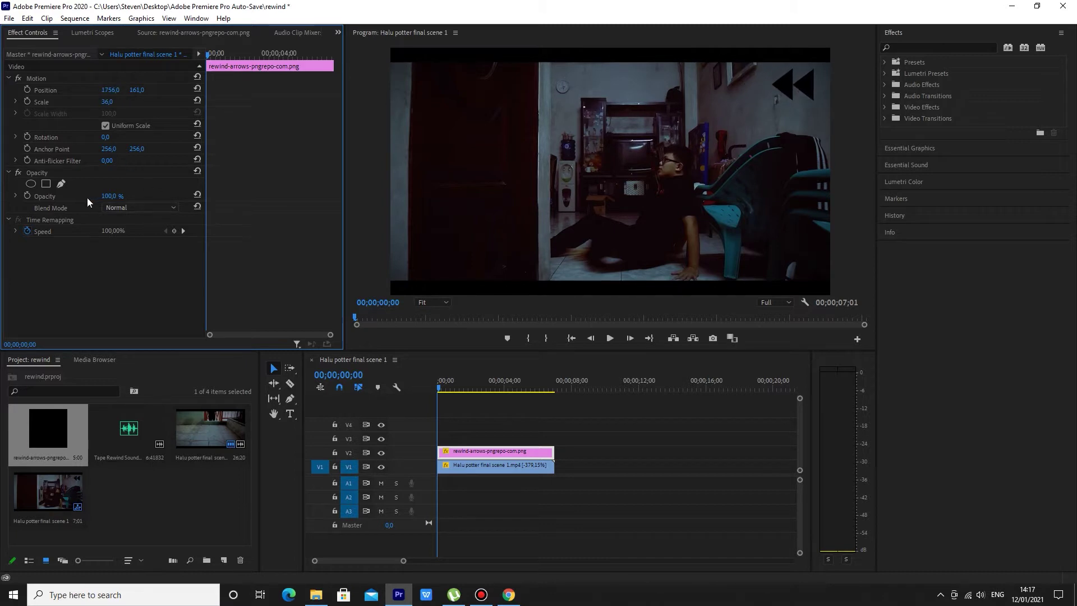
- Add only the tape rewind sound's audio to A1 at the start and listen to it
double_click(135, 429)
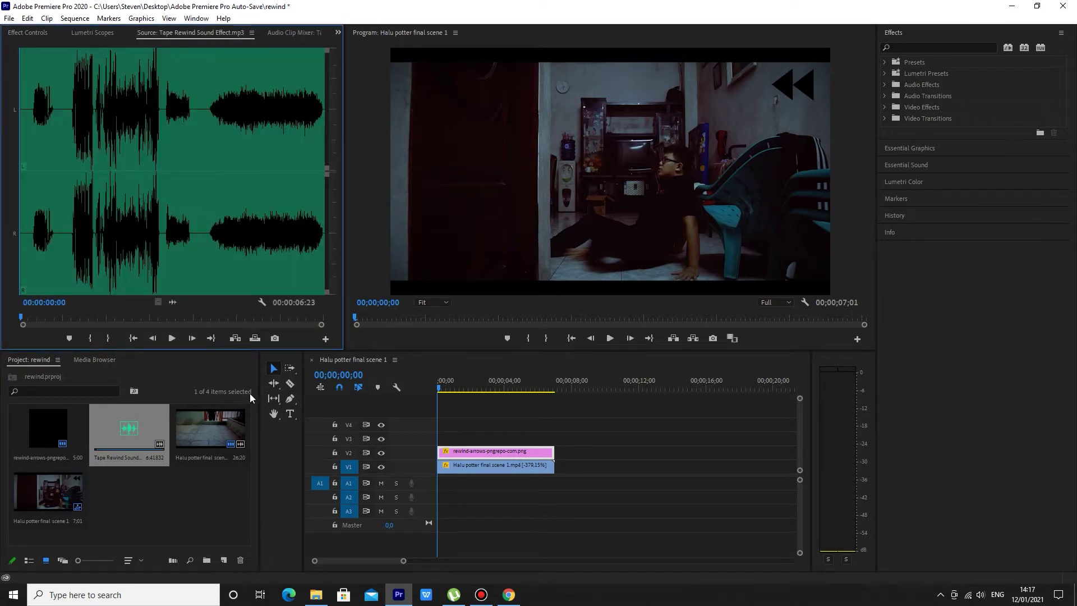
mouse_move(173, 303)
left_mouse_down()
mouse_move(442, 495)
mouse_move(440, 484)
left_mouse_up()
key("space")
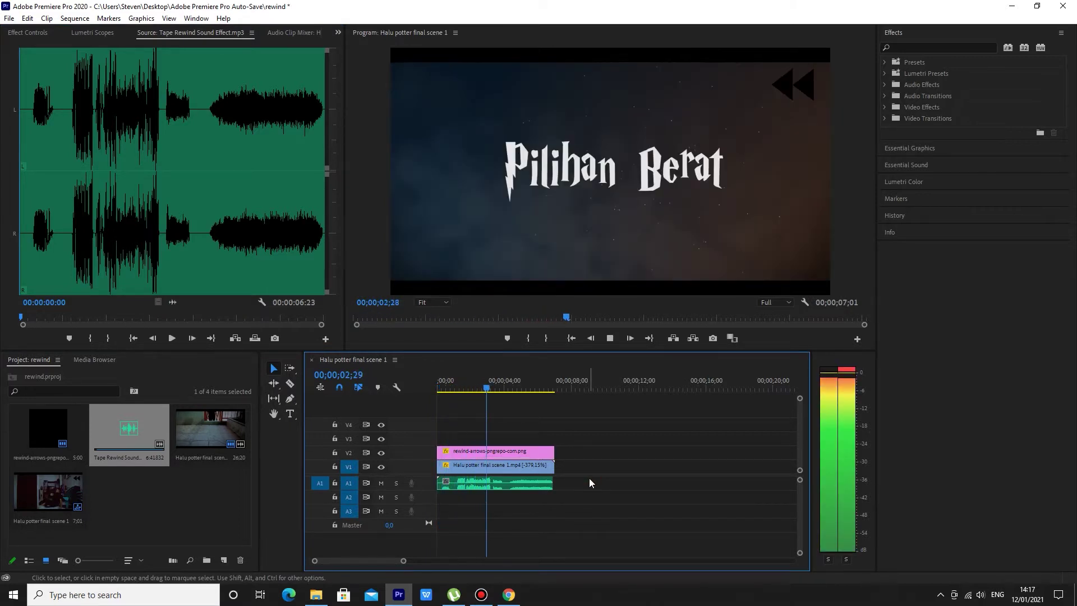
key("space")
left_click_drag(502, 389, 420, 391)
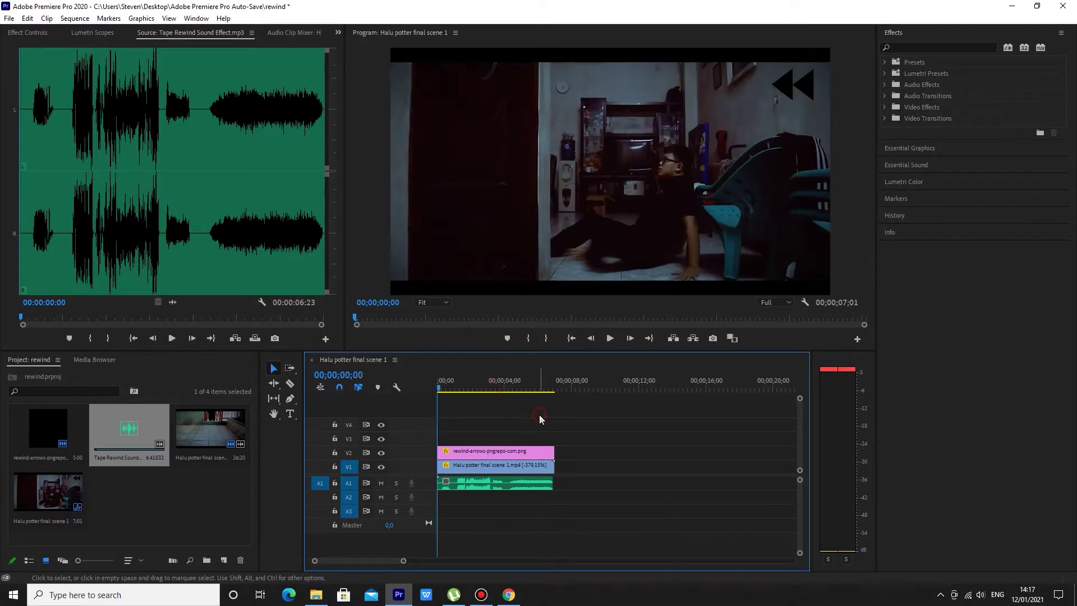
- Move the rewind arrows to V4 and duplicate the V1 video onto V2 and V3
mouse_move(521, 464)
left_mouse_down()
mouse_move(516, 421)
mouse_move(519, 432)
left_mouse_up()
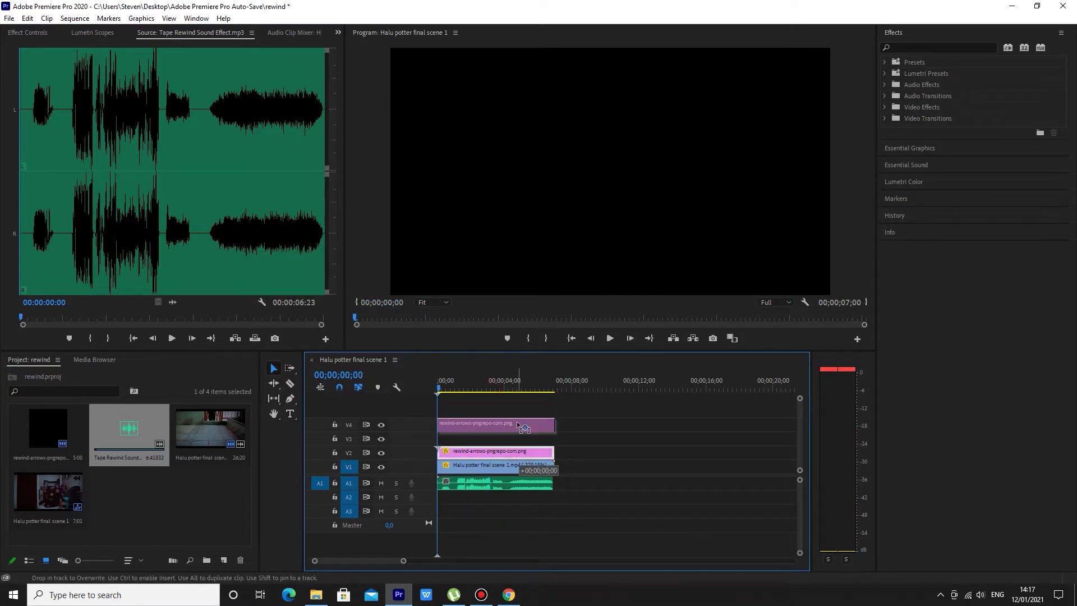
left_click(505, 467)
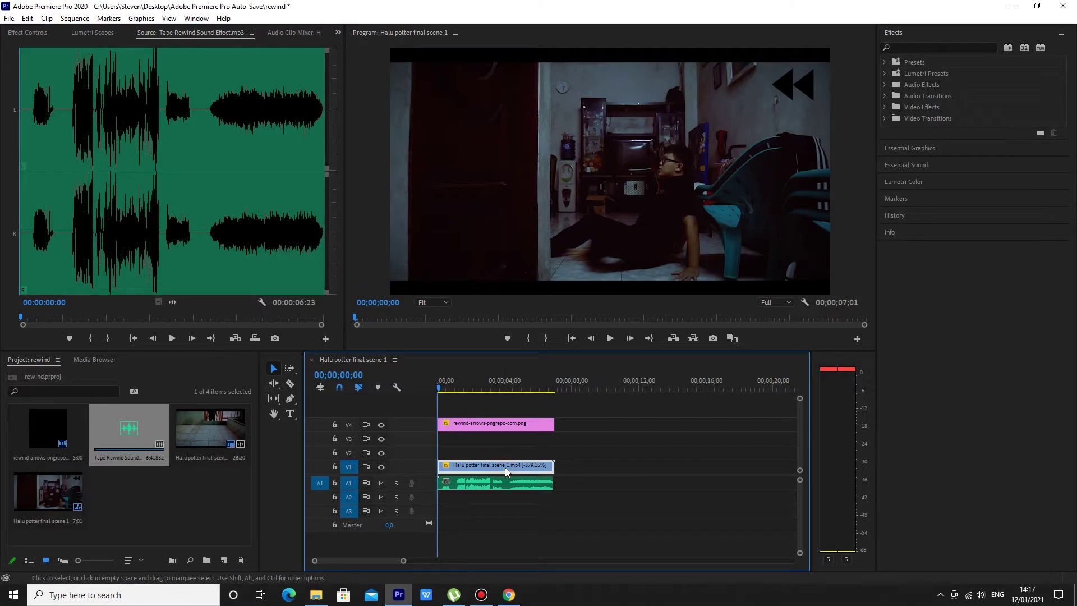
left_click_drag(505, 470, 505, 439)
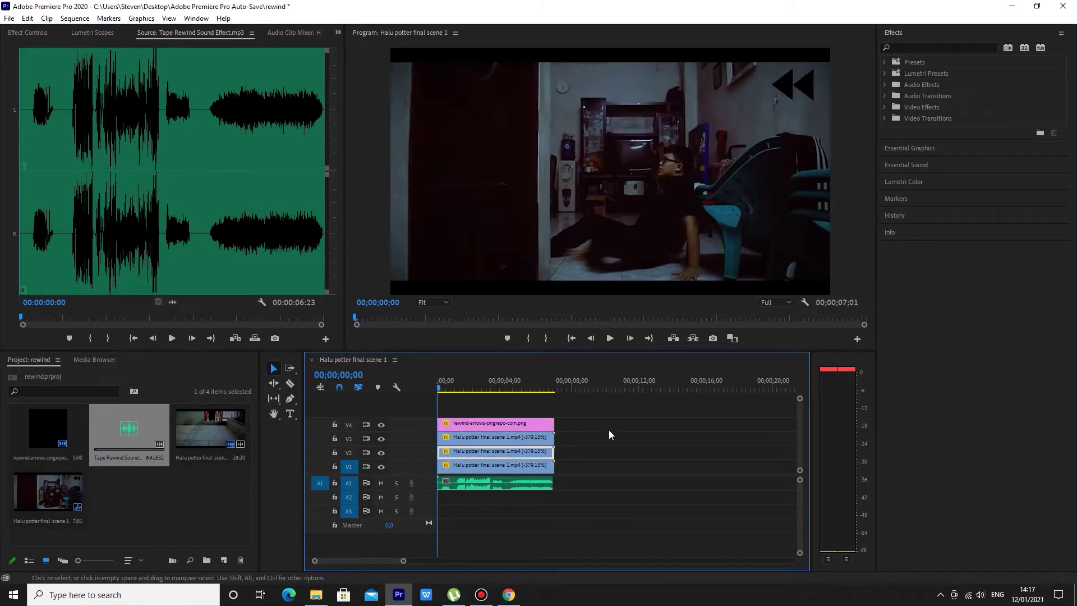
left_click(524, 440)
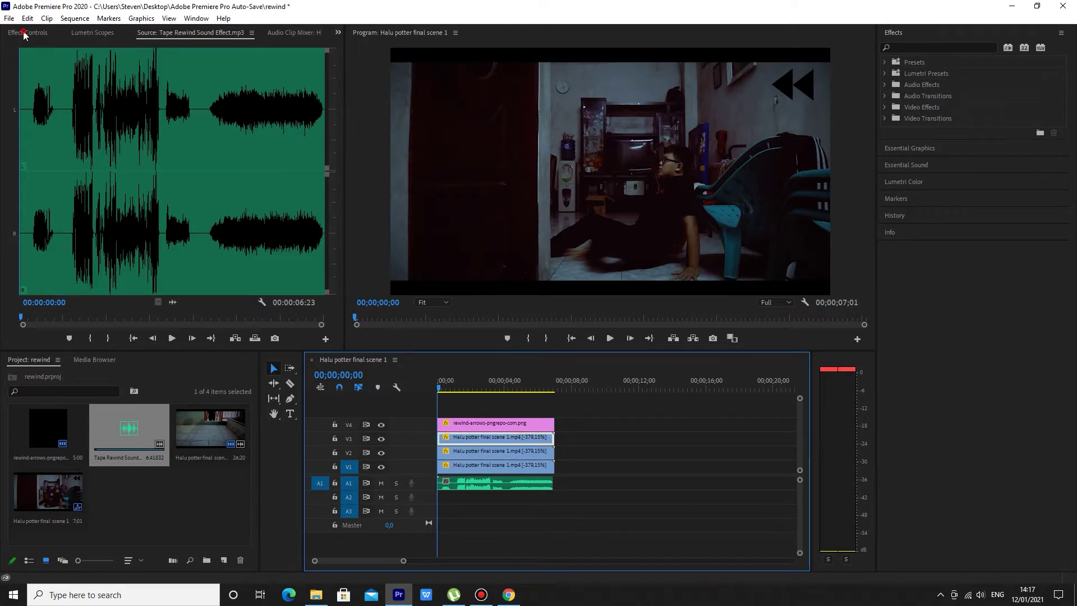
- Search 'noise', apply Noise to the V3 clip, and set Amount of Noise to 25
left_click(24, 33)
left_click(961, 48)
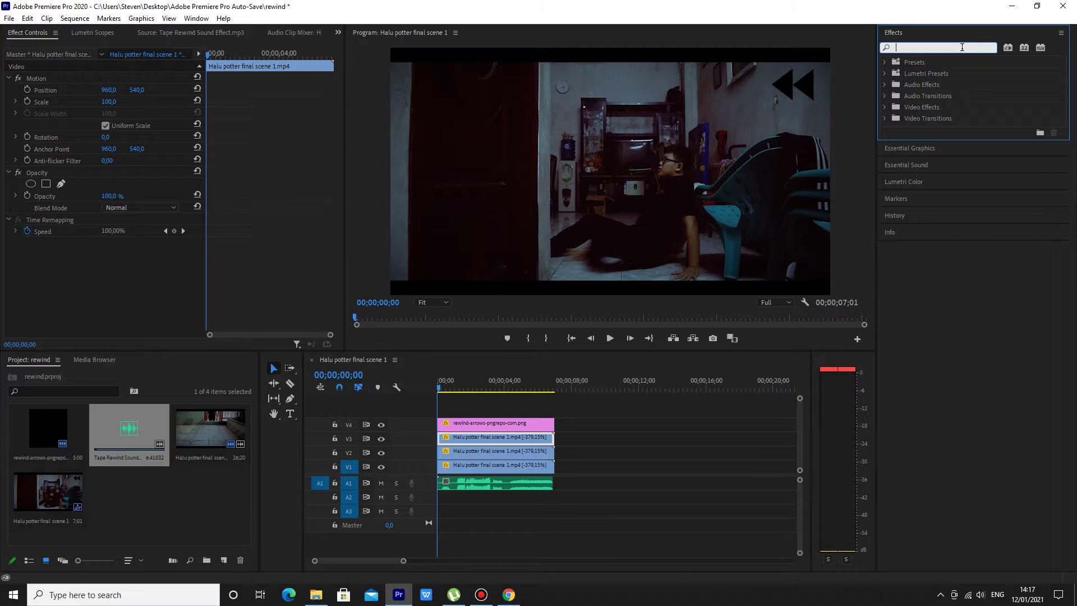
type("noise")
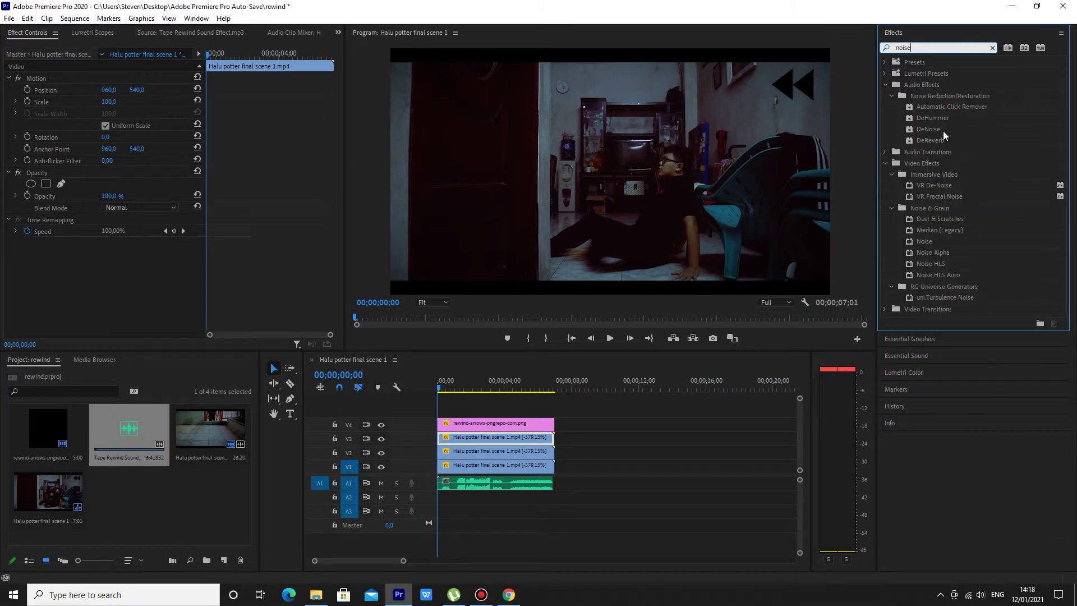
left_click_drag(924, 241, 496, 438)
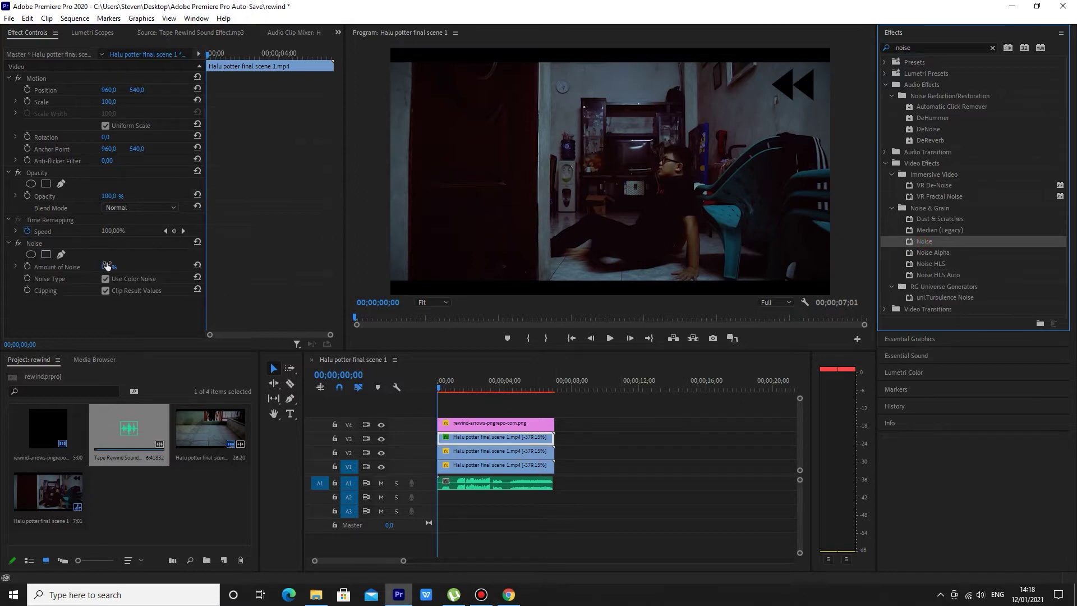
left_click(33, 244)
left_click(68, 267)
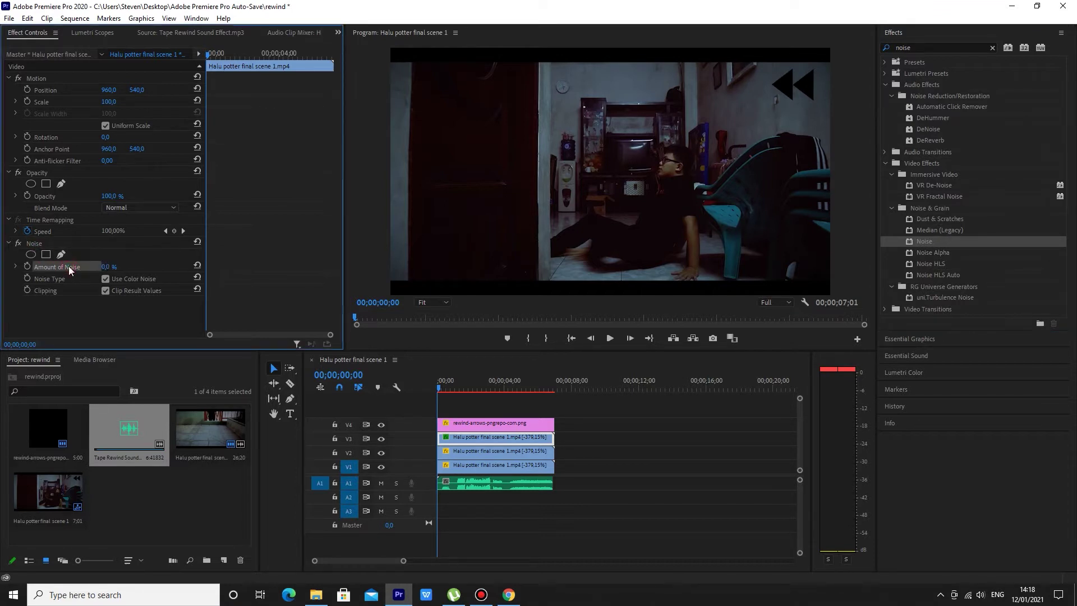
left_click(110, 267)
type("25")
key("Return")
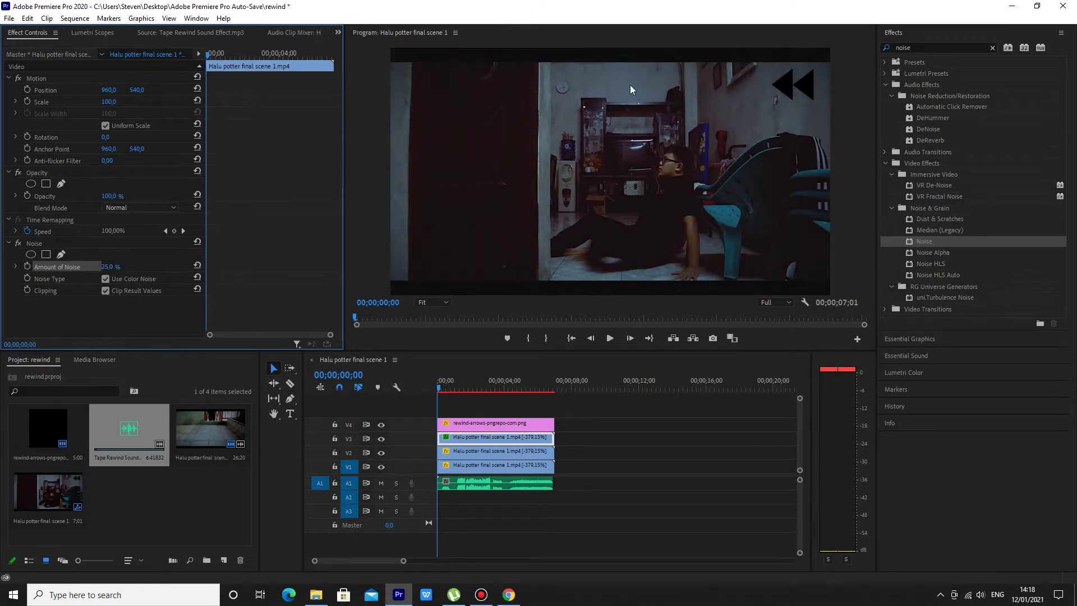
- Apply Wave Warp to the V3 clip with Wave Height 3 and Wave Width 3
left_click(992, 47)
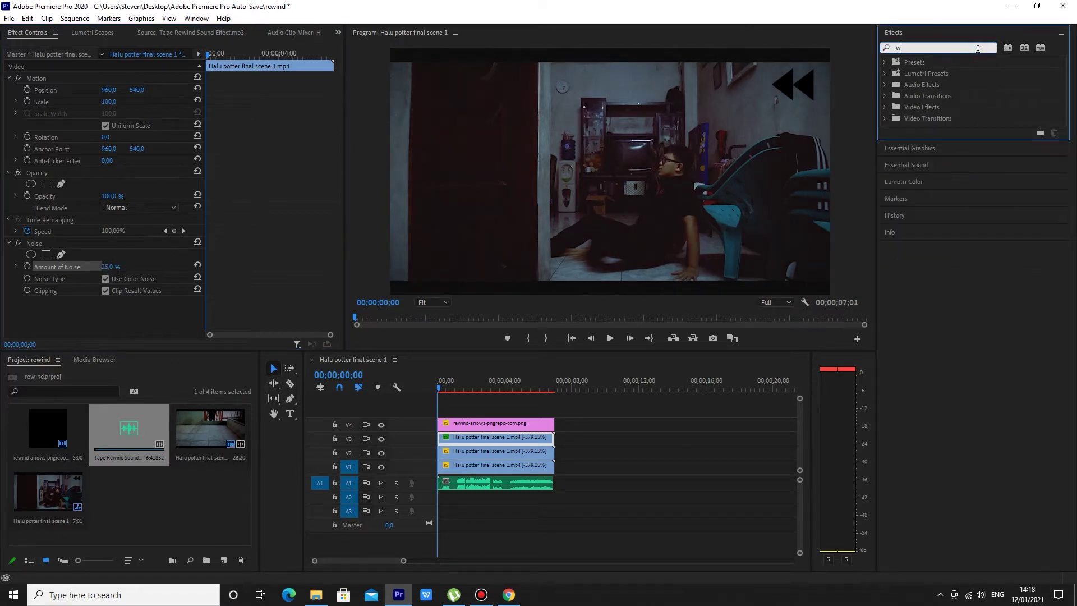
type("wave warp")
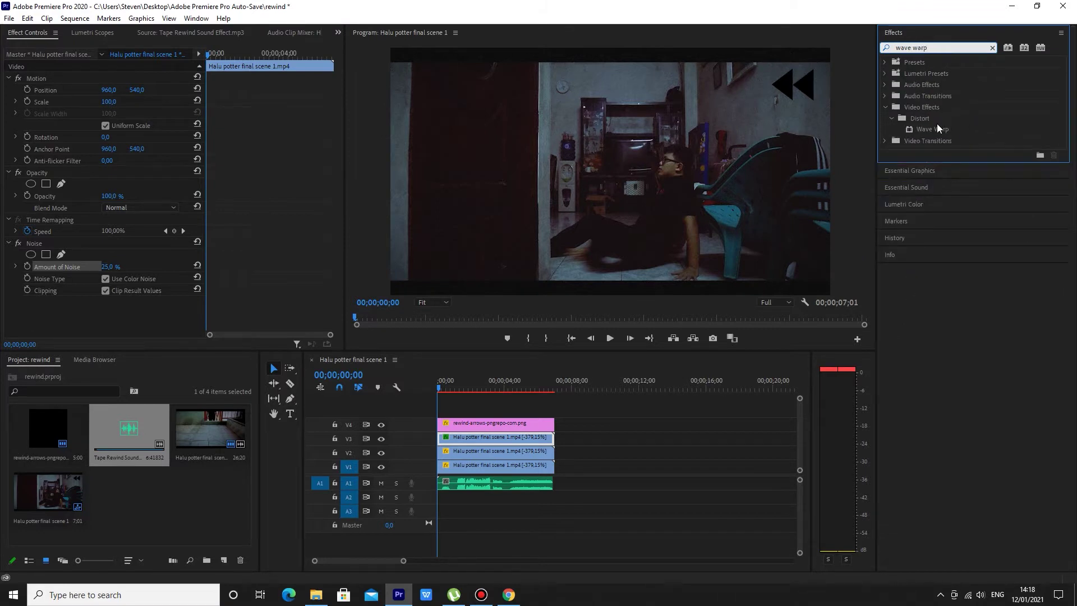
left_click_drag(931, 129, 493, 437)
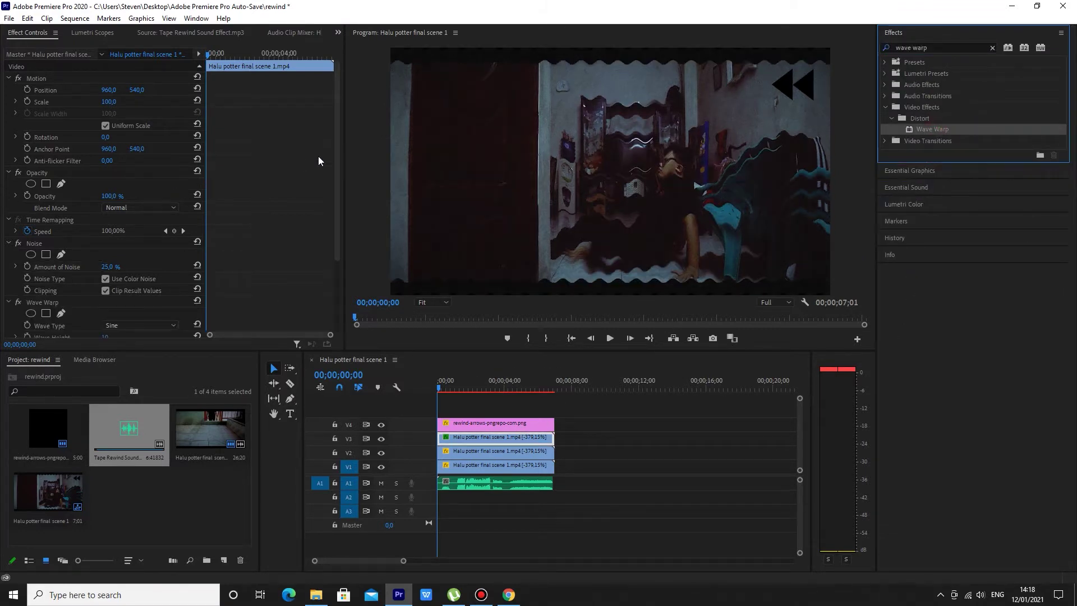
left_click_drag(337, 153, 348, 269)
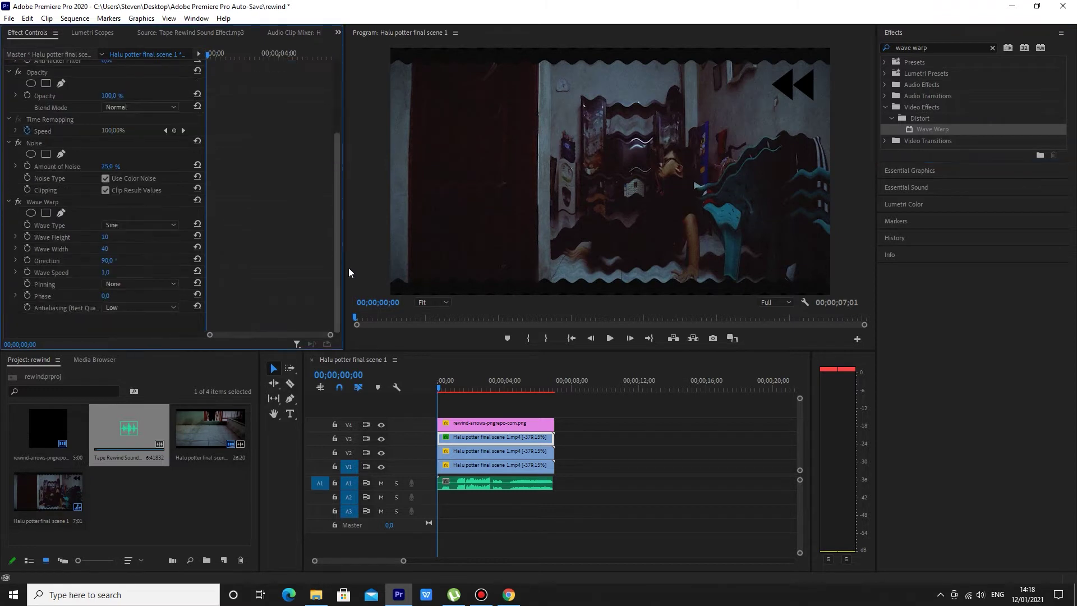
left_click(116, 235)
type("3")
key("Return")
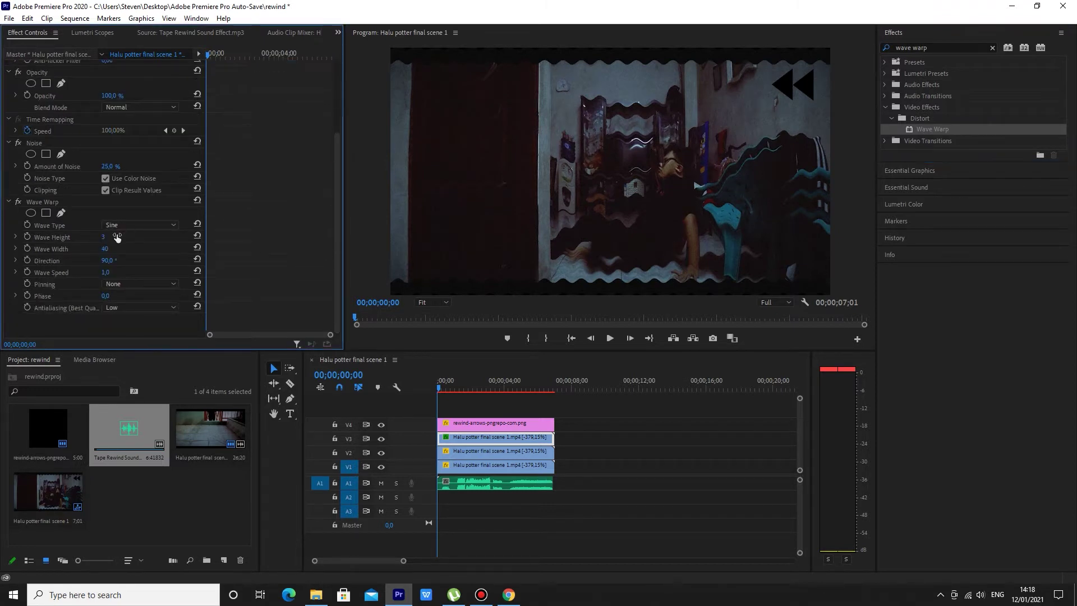
left_click(105, 250)
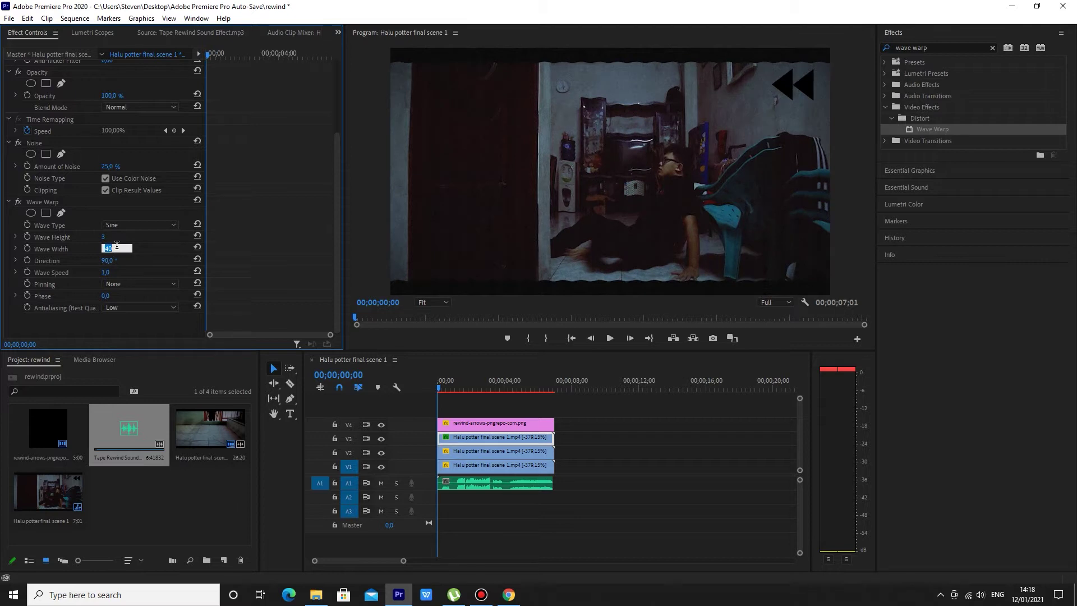
type("3")
left_click(634, 502)
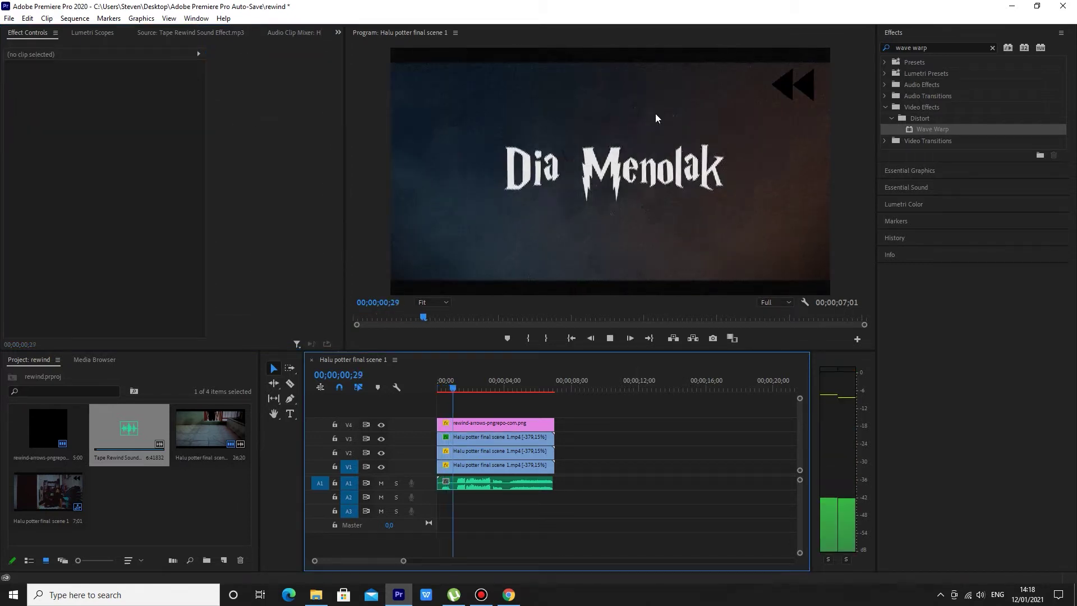
- Preview the warp from near the start and reselect the V3 clip
left_click(654, 107)
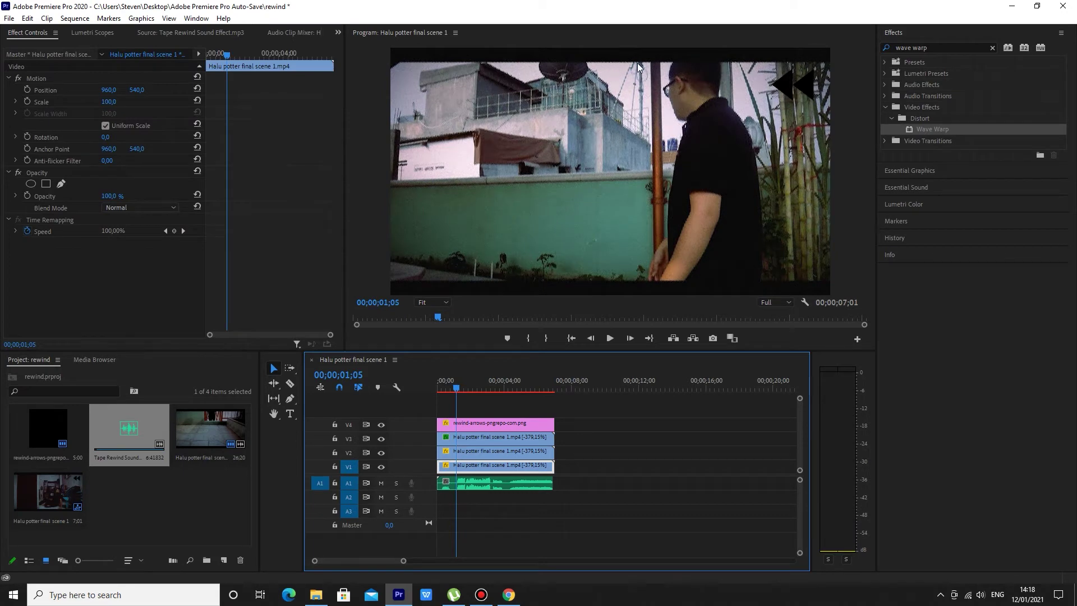
left_click(443, 383)
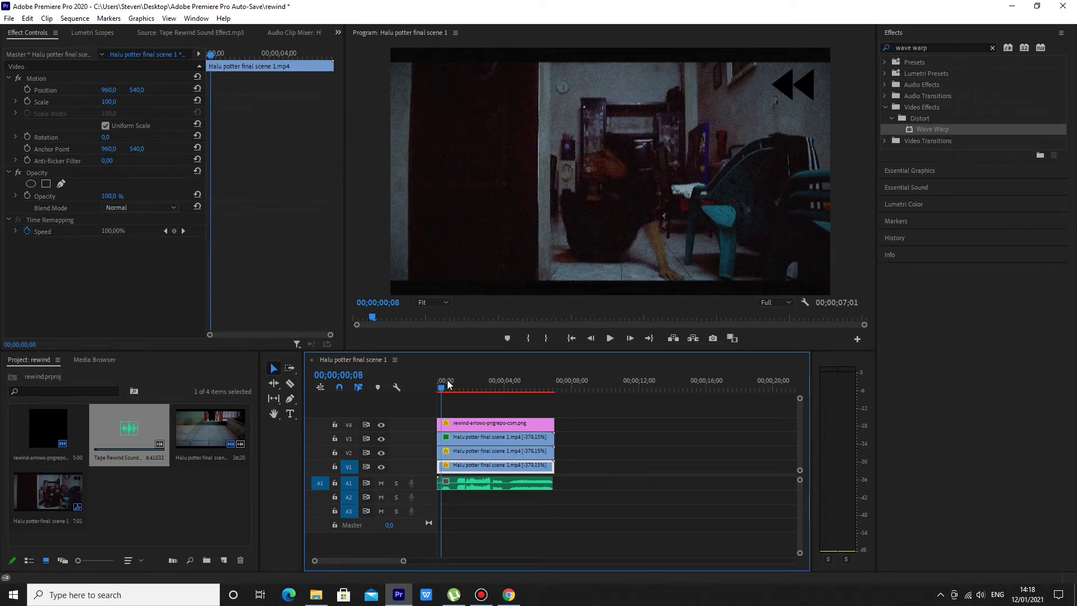
left_click(497, 437)
left_click_drag(338, 183, 335, 290)
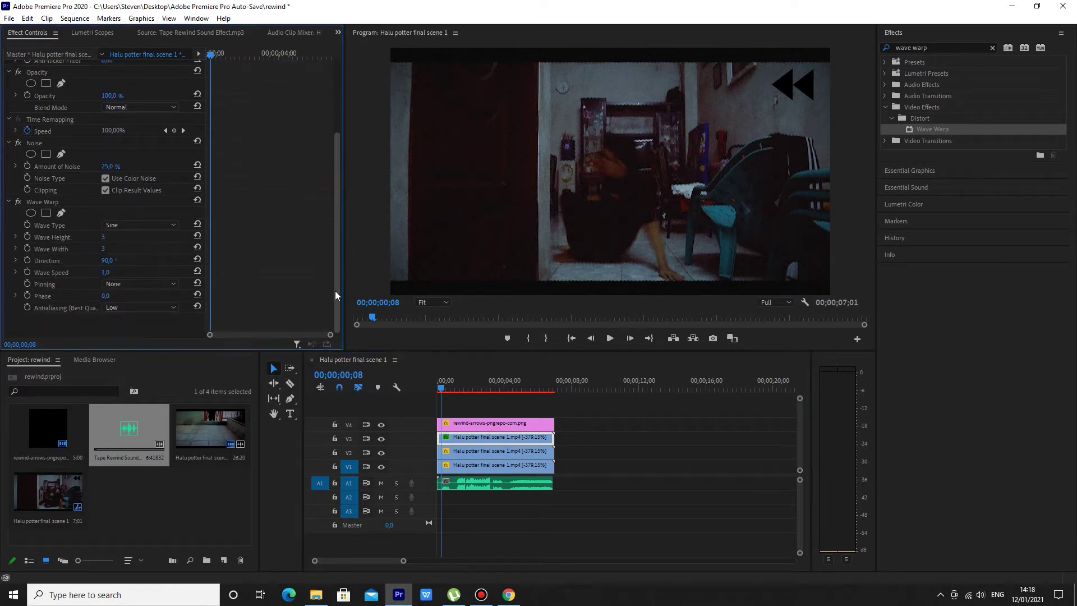
- Set Wave Warp to Square type, height 10, width 1000, speed 0,3
left_click(150, 225)
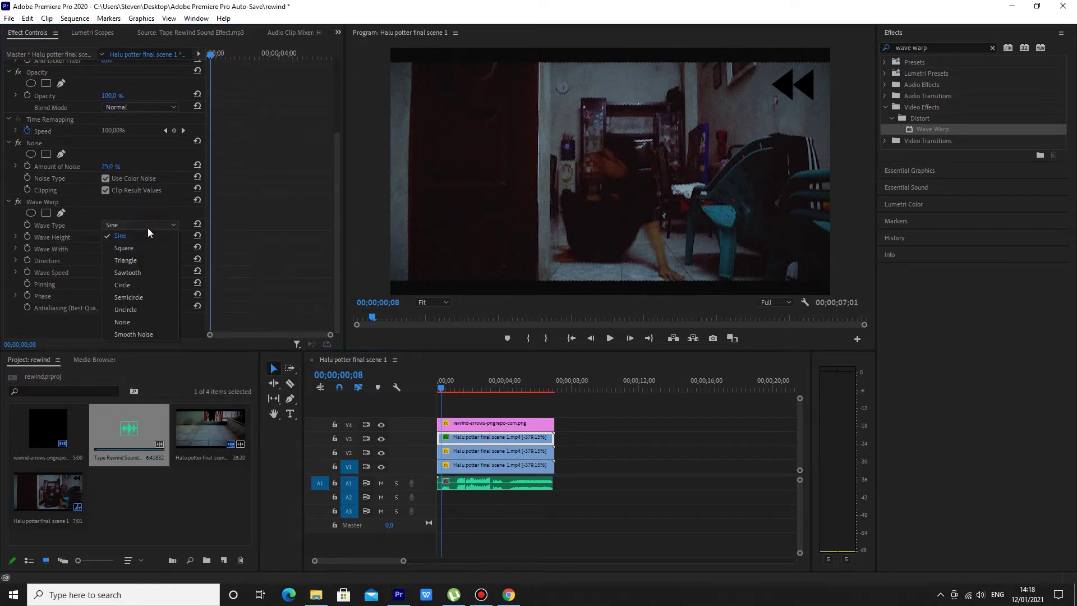
left_click(117, 250)
left_click(116, 235)
key("Return")
left_click(117, 245)
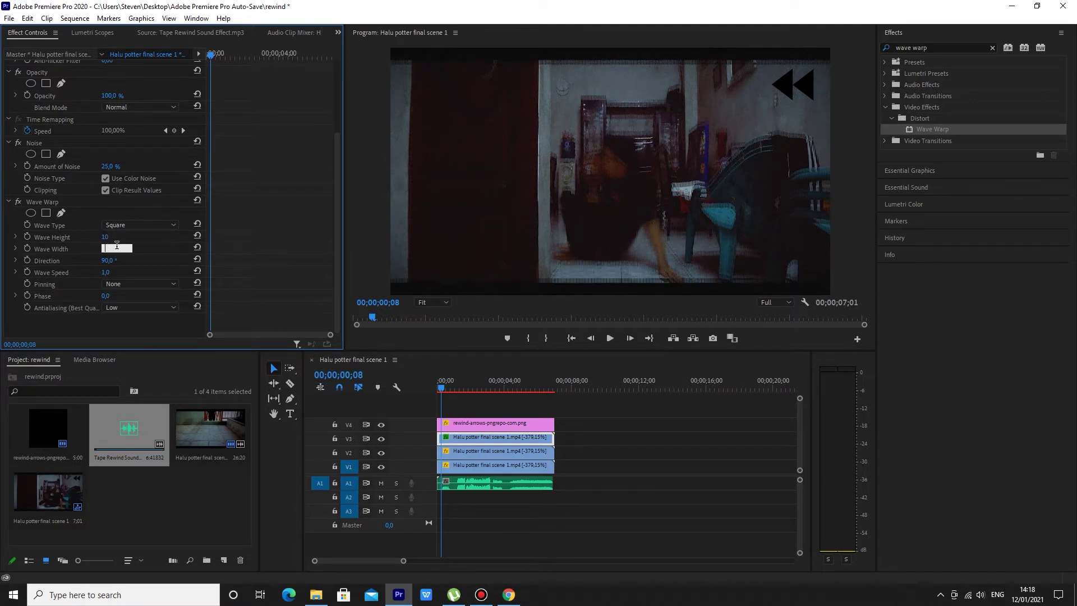
type("100")
key("Return")
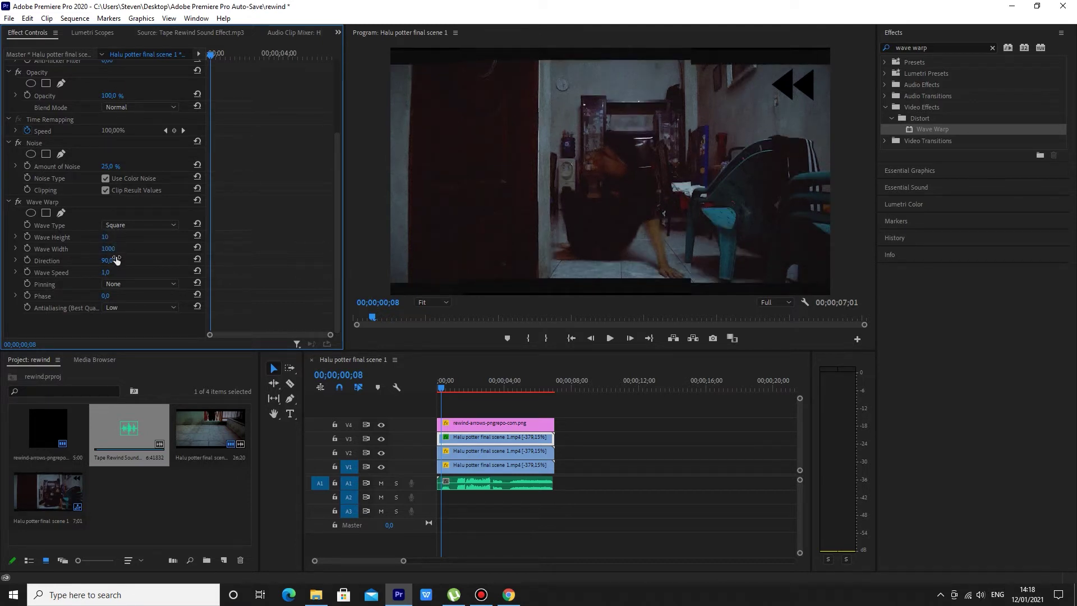
left_click(112, 272)
key("Return")
left_click(438, 400)
- Set the Program monitor to 1/4 resolution and play the glitch back from the start
left_click(441, 388)
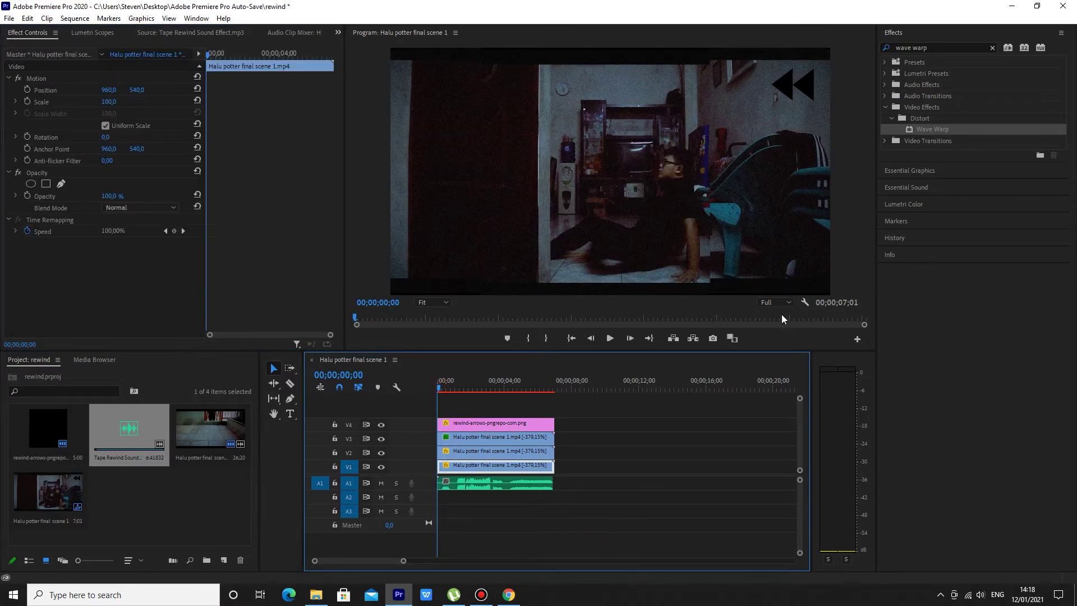
left_click(775, 302)
left_click(780, 325)
key("space")
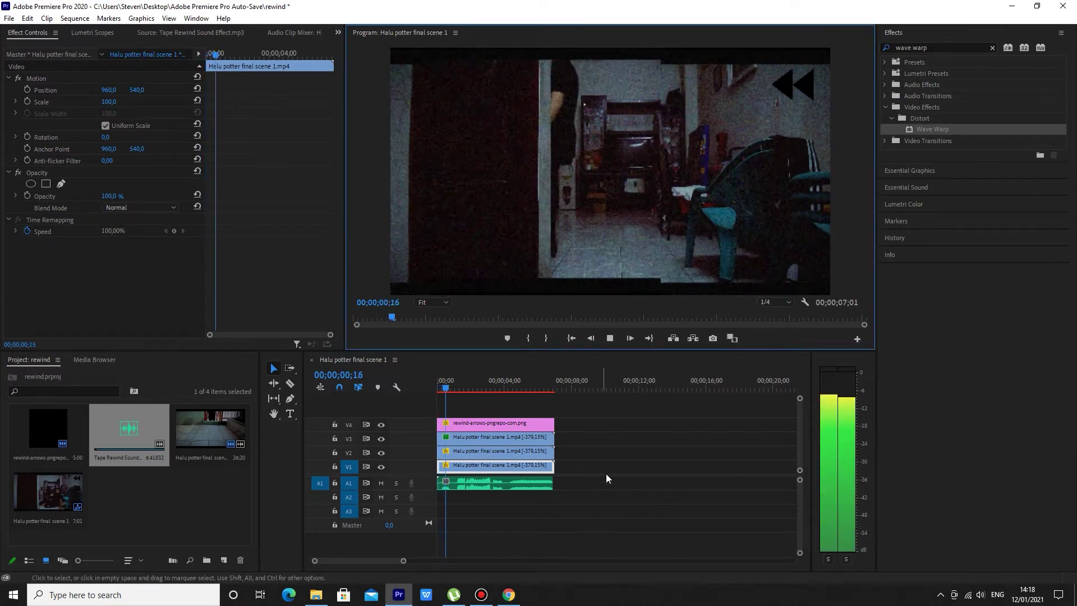
key("space")
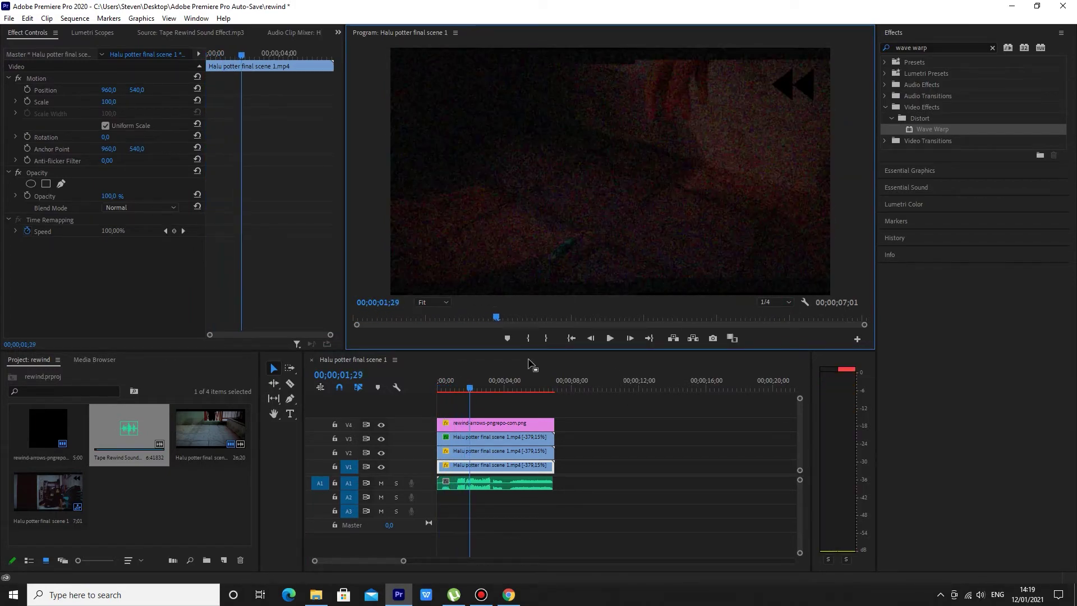
left_click_drag(470, 390, 437, 392)
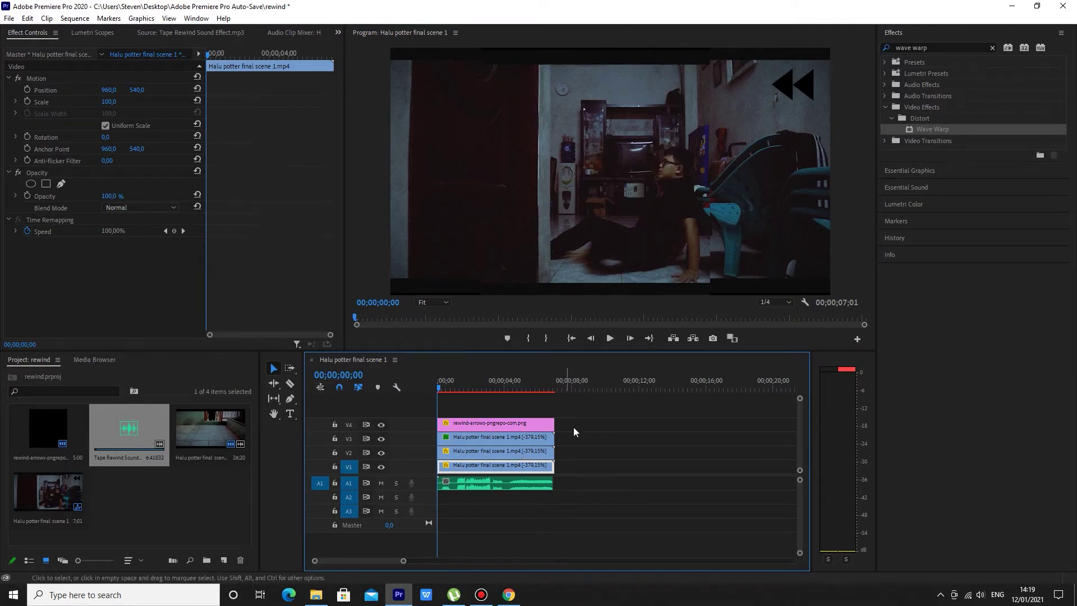
- Replace the wave warp effect search with 'rgb'
left_click(980, 47)
left_click(991, 48)
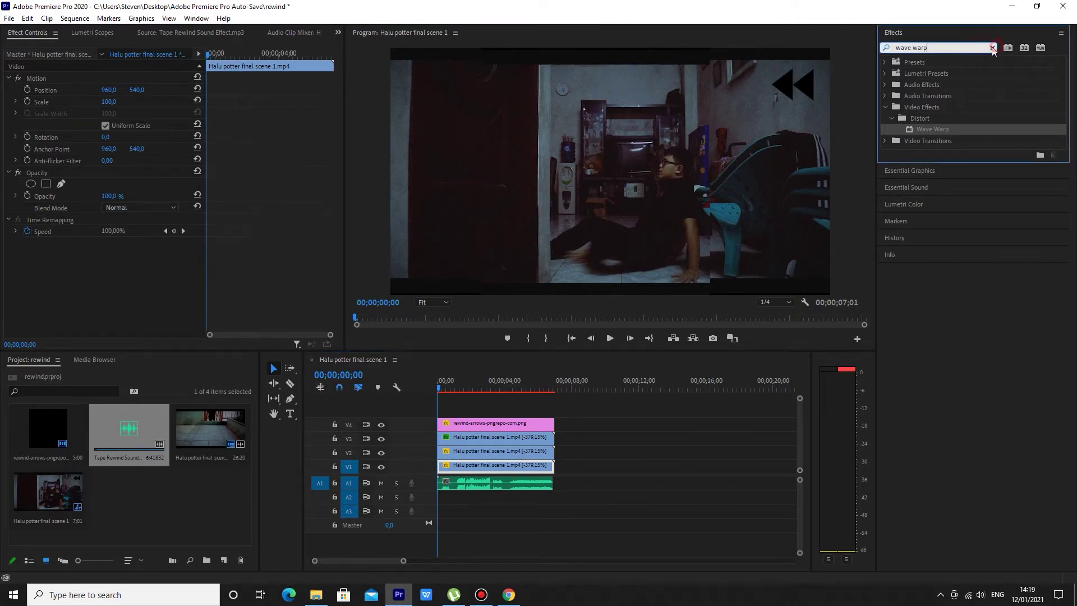
type("rgb")
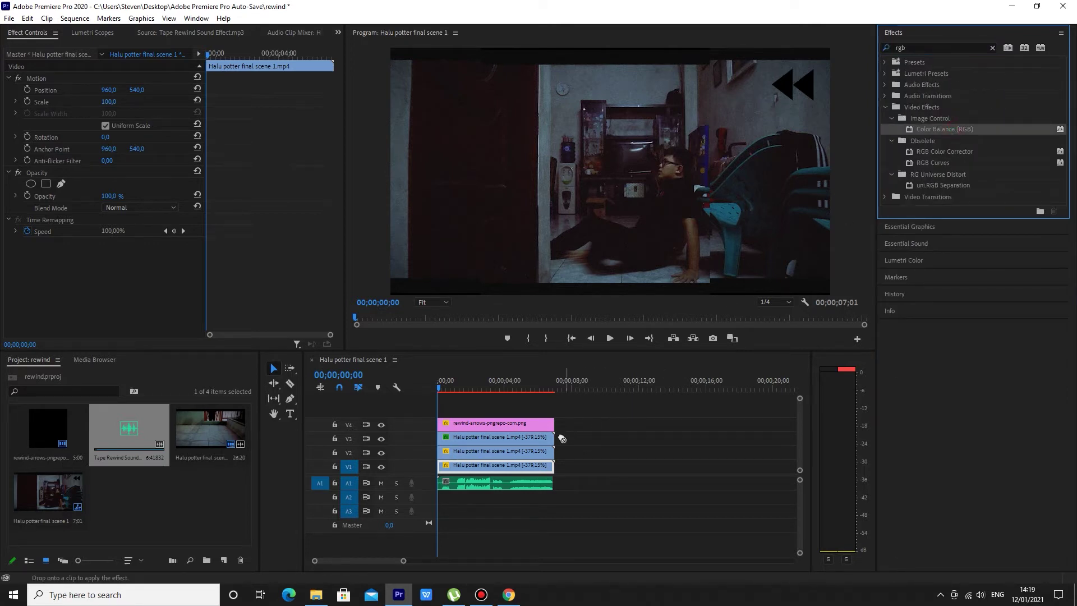
- Apply Color Balance (RGB) to the V3 and V2 clips and select V3
left_click_drag(948, 129, 493, 441)
left_click_drag(938, 130, 493, 452)
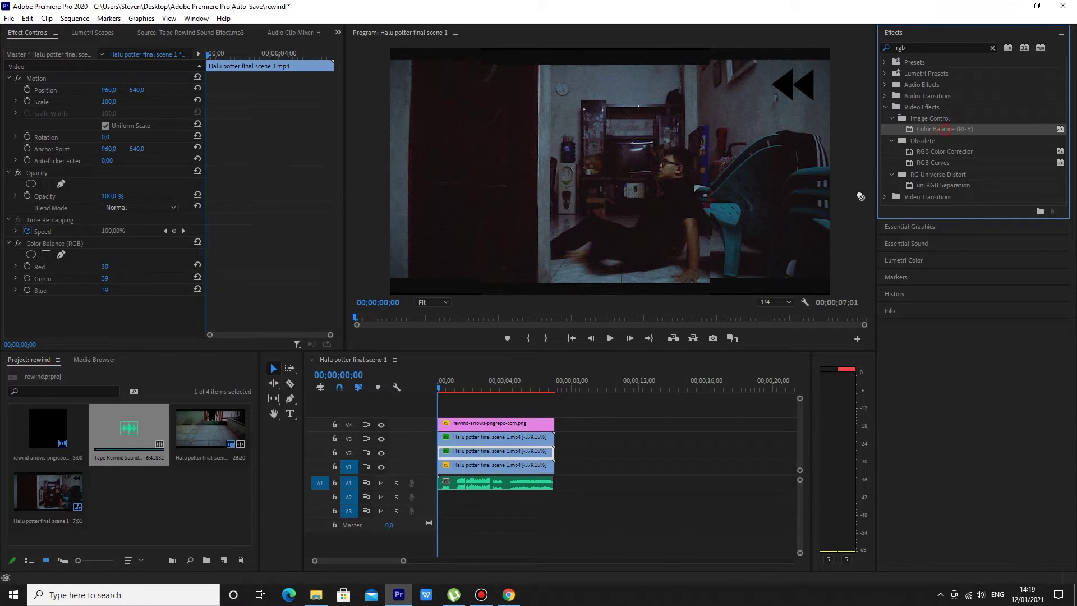
left_click(510, 437)
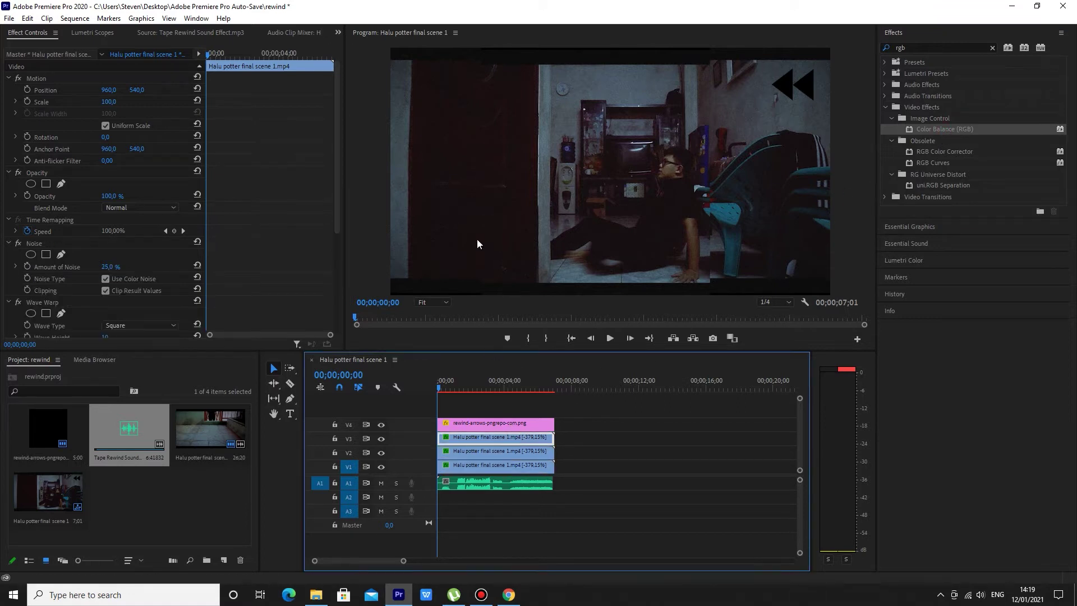
left_click_drag(337, 161, 321, 261)
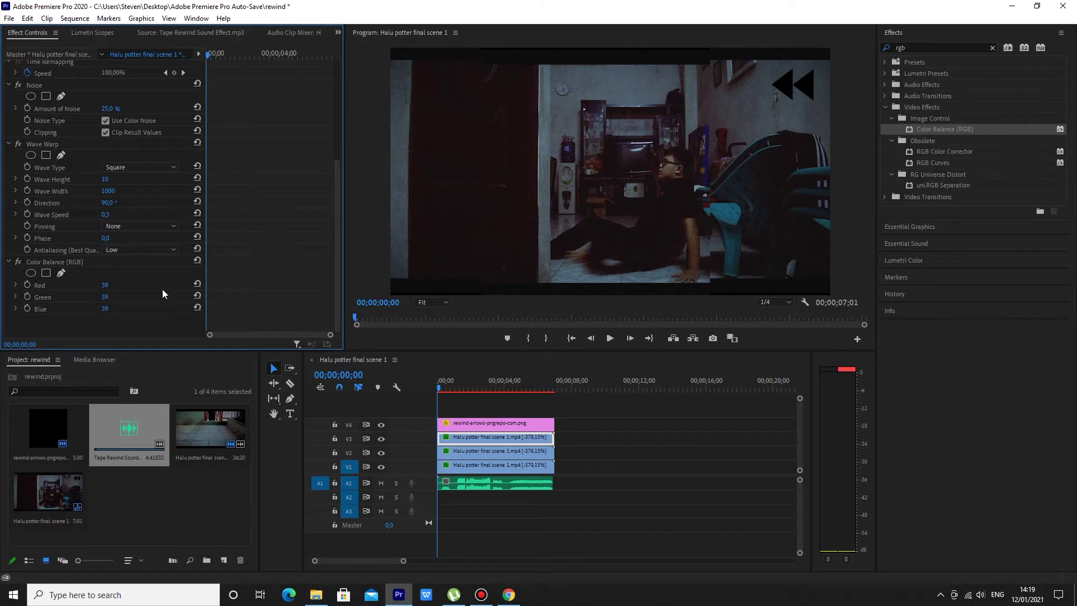
- Set V3's Color Balance to Red 100, Green 0, Blue 0 with Screen blend mode
left_click_drag(106, 288, 84, 288)
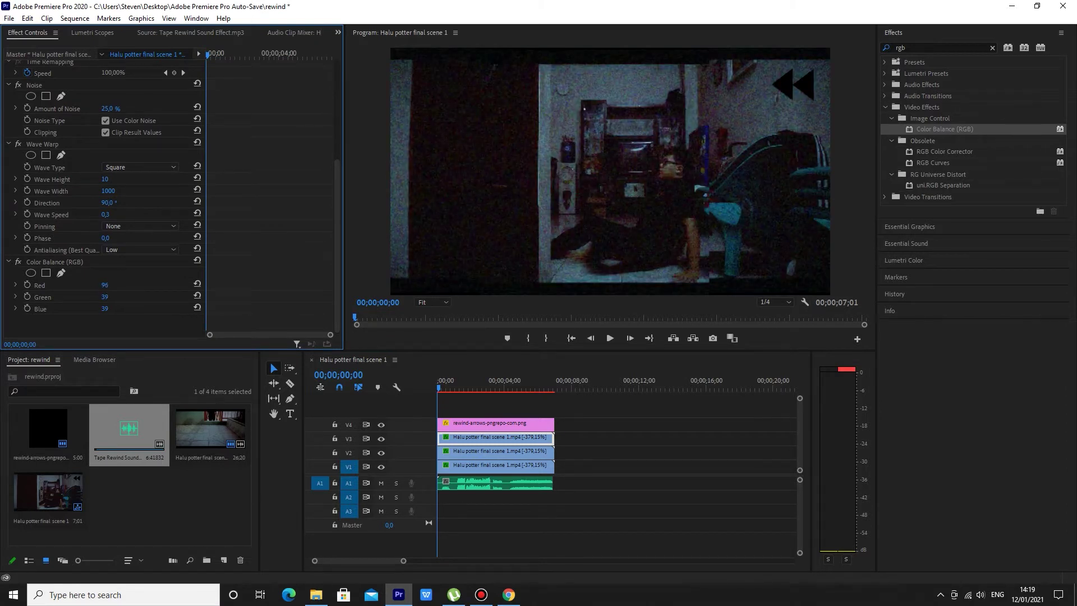
left_click(117, 284)
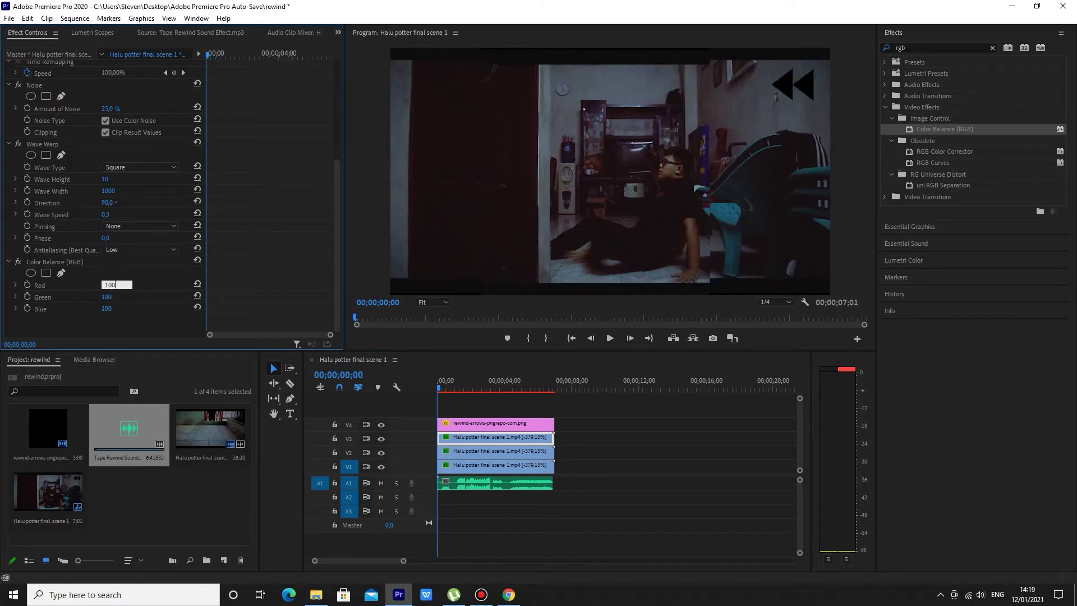
mouse_move(113, 299)
left_mouse_down()
mouse_move(67, 299)
mouse_move(68, 308)
left_mouse_up()
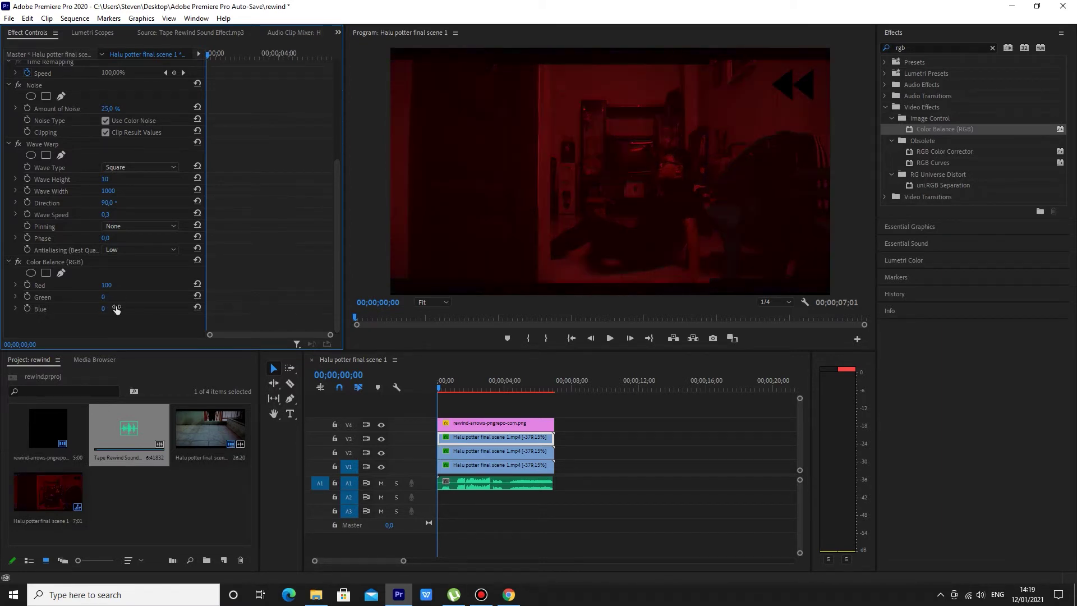
scroll(170, 155, "up", 2)
scroll(170, 153, "up", 2)
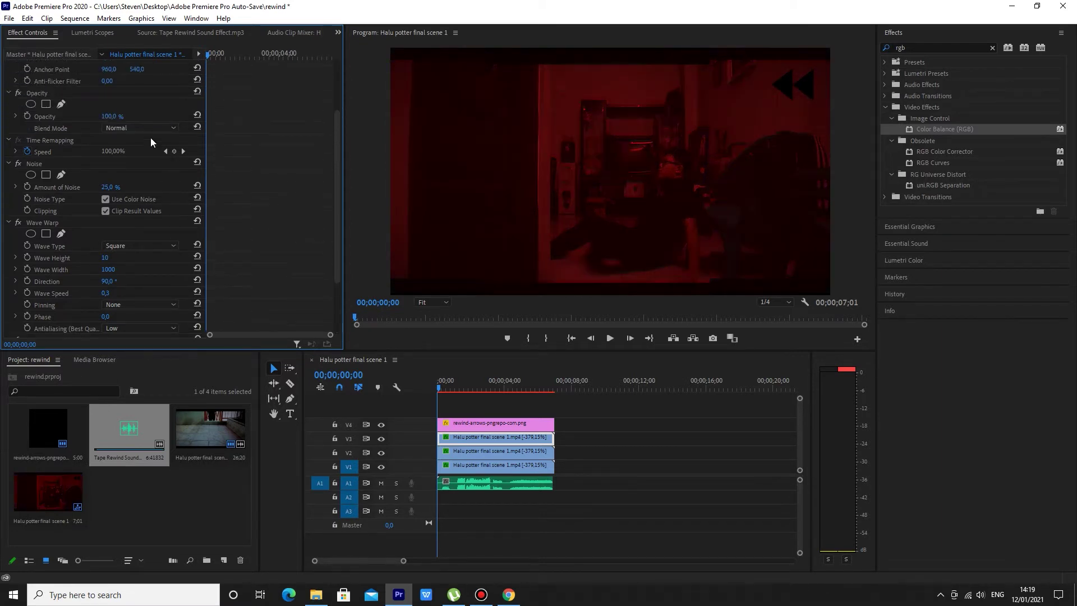
left_click(154, 128)
left_click(124, 243)
left_click(477, 455)
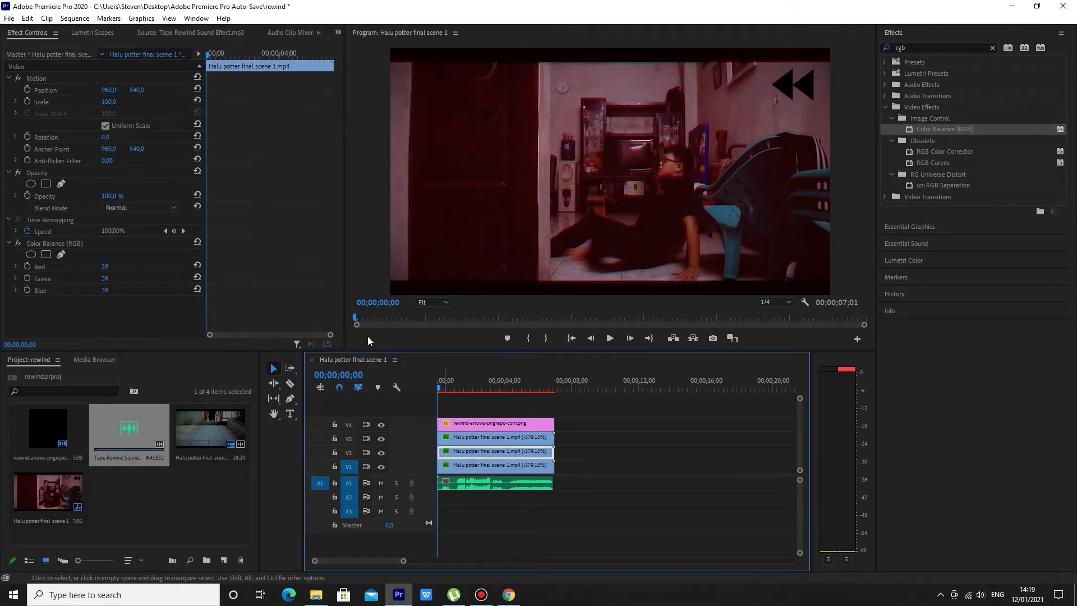
- Make the V2 layer pure green (Green 100) with Screen blend mode
mouse_move(106, 266)
left_mouse_down()
mouse_move(89, 266)
mouse_move(90, 290)
left_mouse_up()
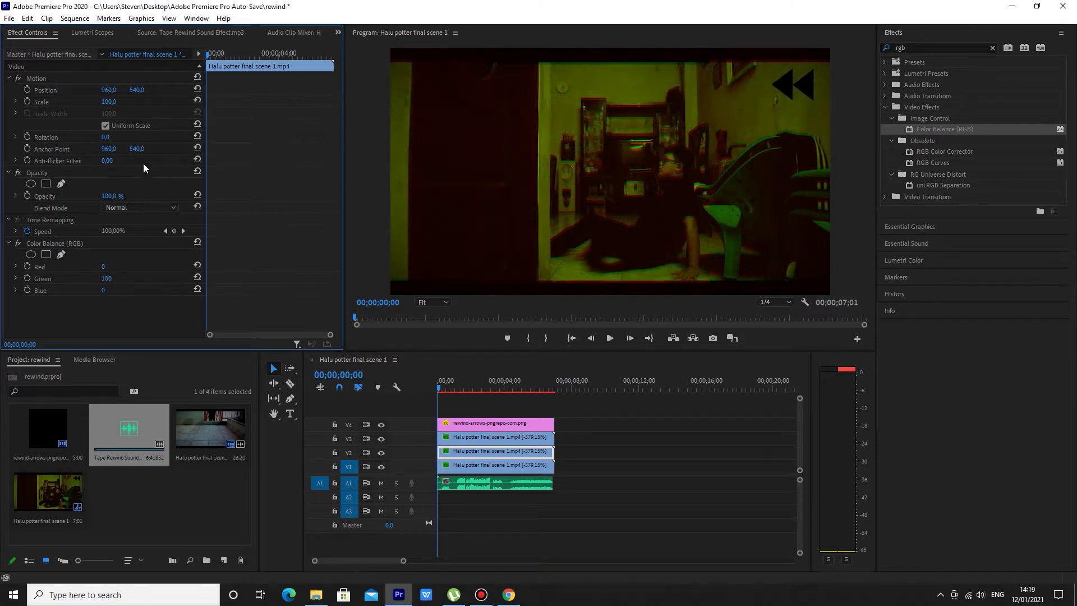
left_click(134, 208)
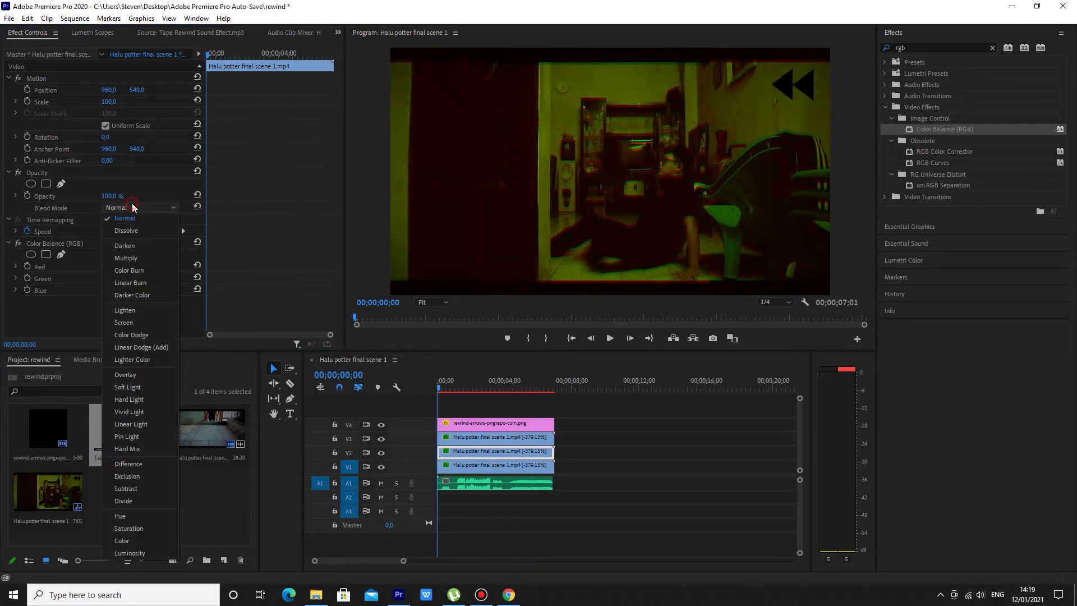
left_click(139, 327)
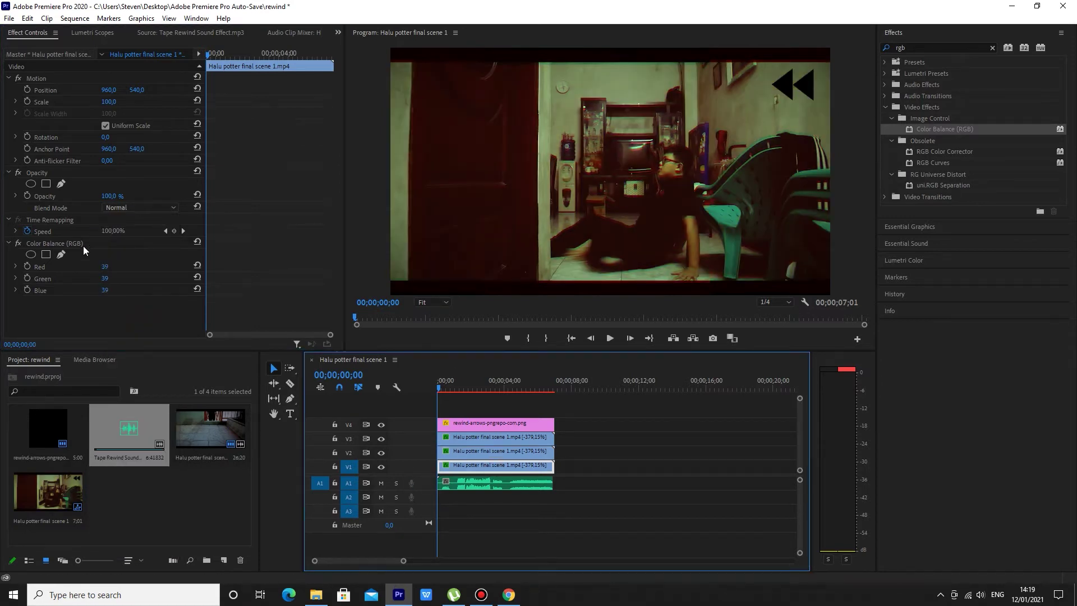
- Make the V1 layer pure blue (Blue 100) and scrub the playhead to check
mouse_move(106, 267)
left_mouse_down()
mouse_move(78, 267)
mouse_move(79, 278)
mouse_move(150, 267)
left_mouse_up()
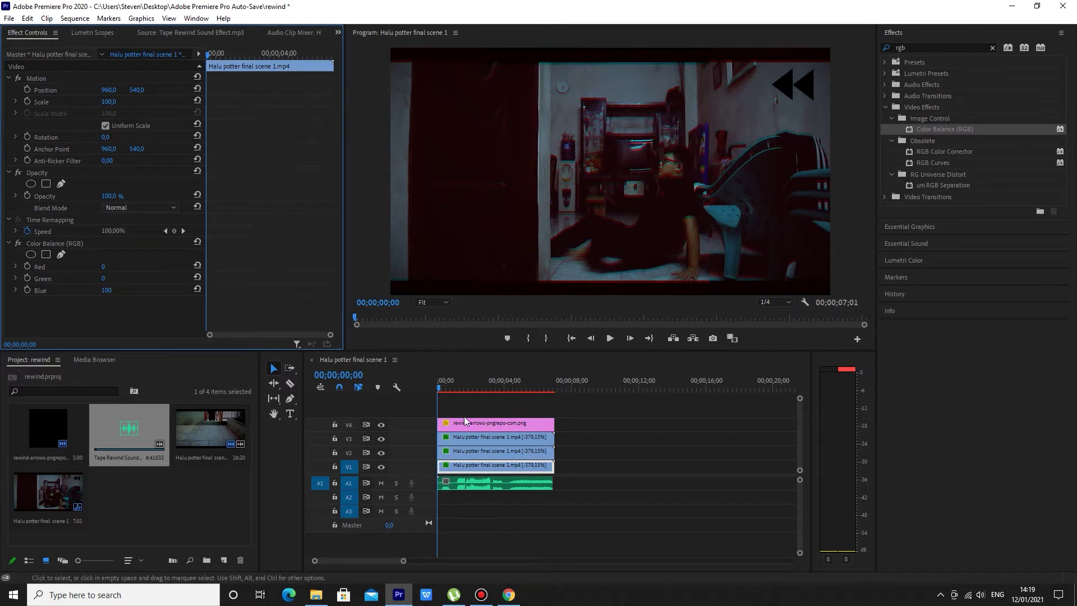
left_click(447, 385)
left_click(443, 385)
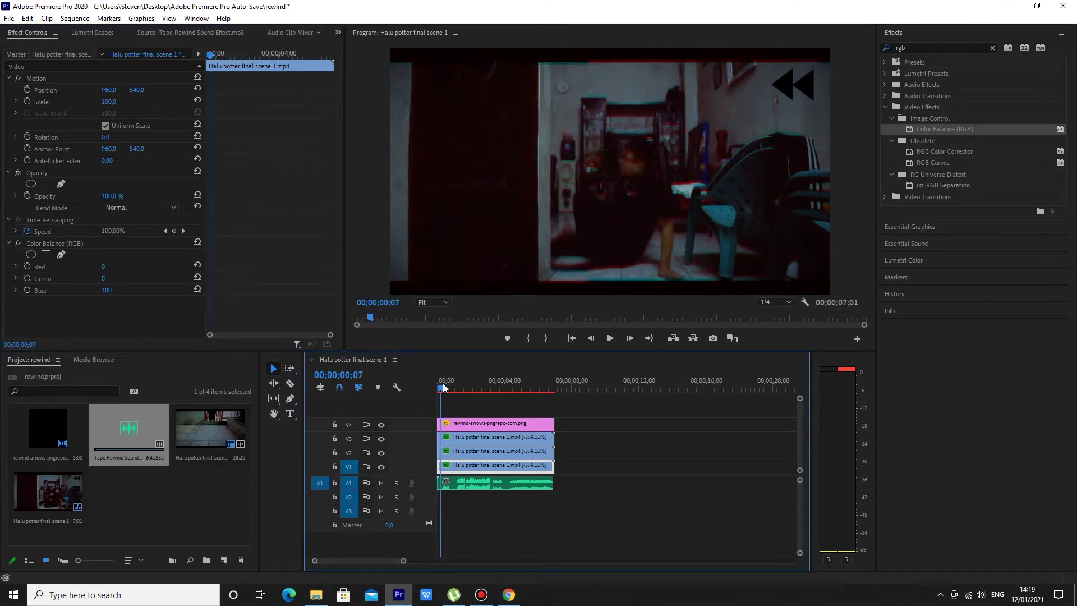
- Preview the RGB split and review the Noise and Wave Warp effects on the V3 and V1 clips
left_click(447, 386)
left_click(497, 435)
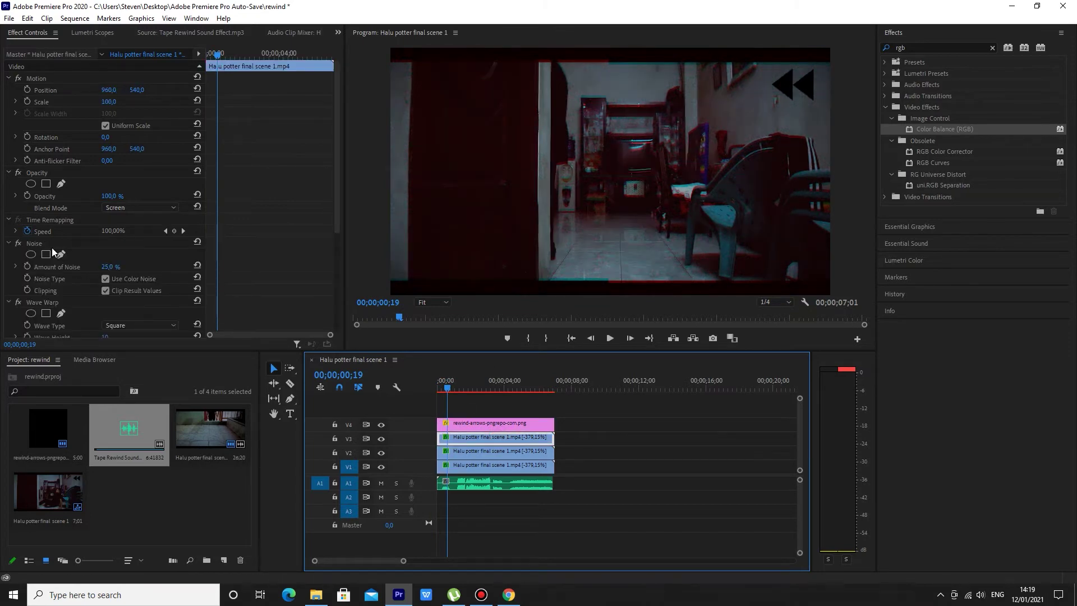
key("space")
key("space")
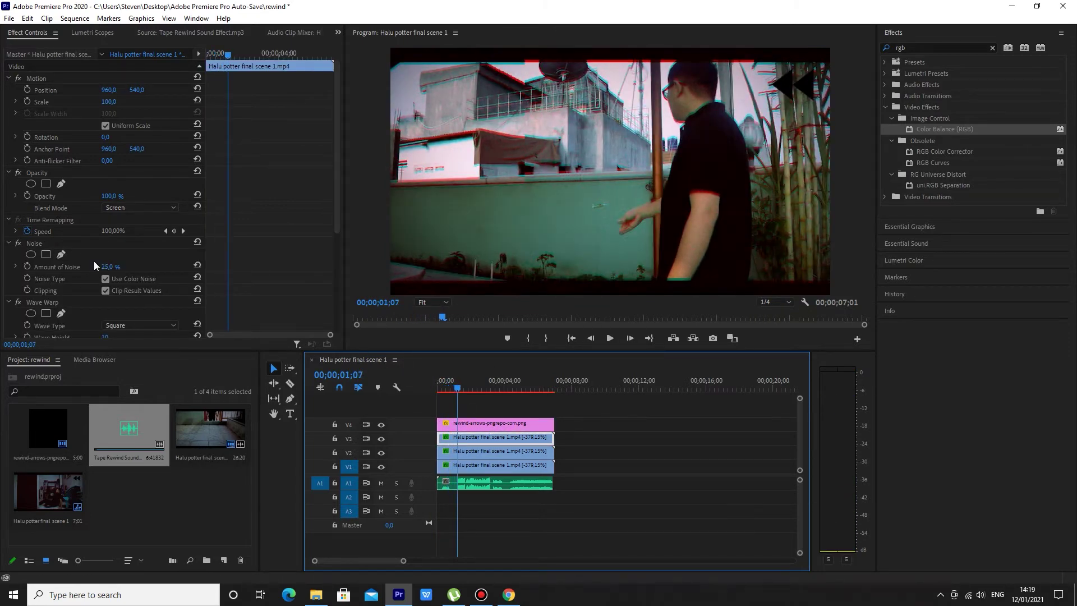
left_click(37, 245)
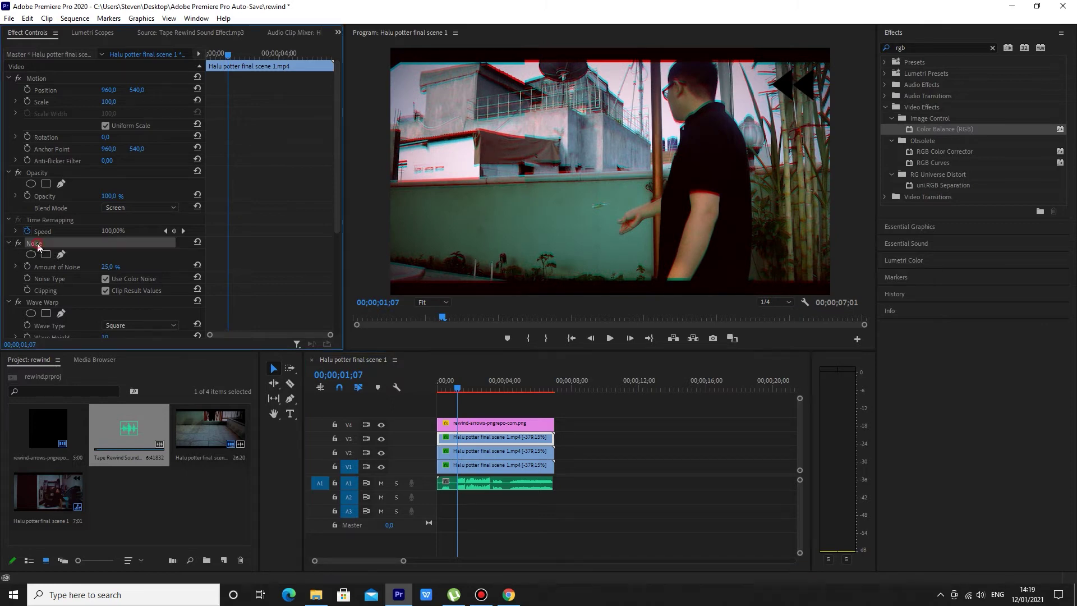
left_click(47, 303, "ctrl")
left_click(491, 469)
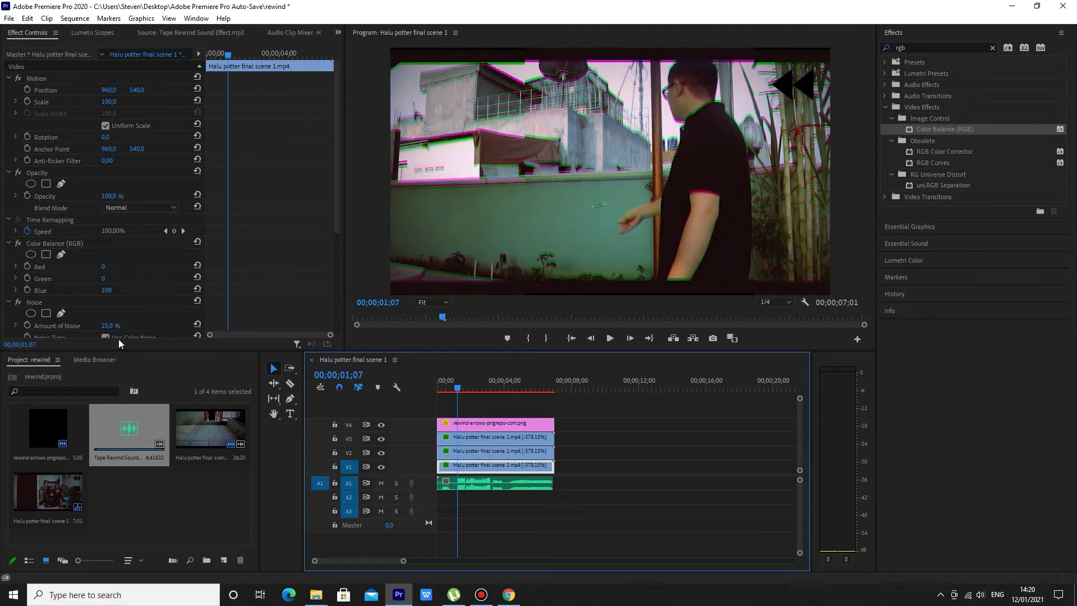
left_click(495, 438)
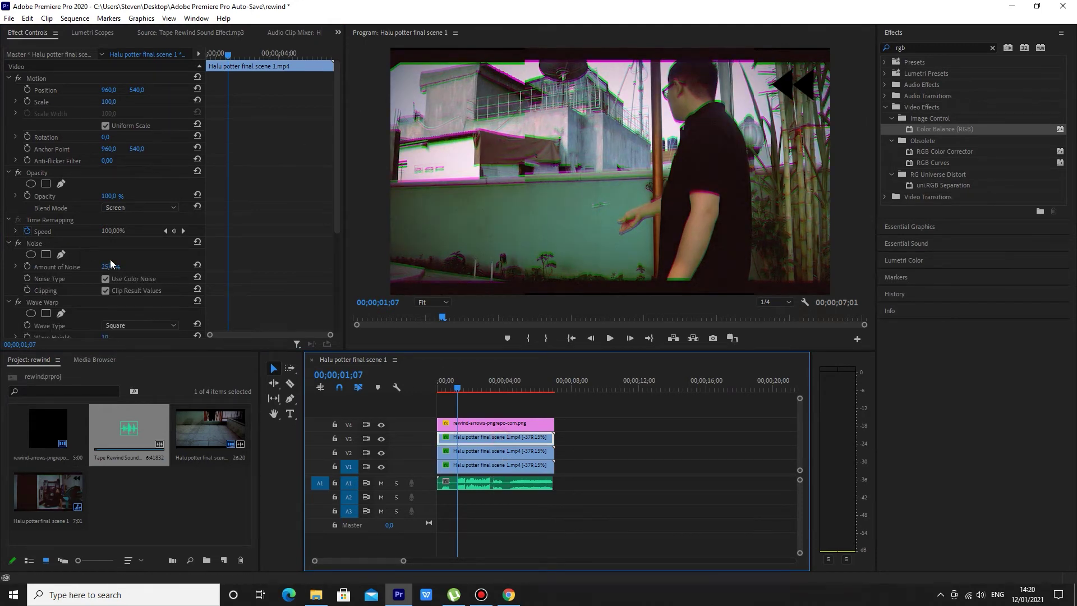
- Delete Noise and Wave Warp from the V3 clip and play the sequence
left_click(34, 243)
key("Delete")
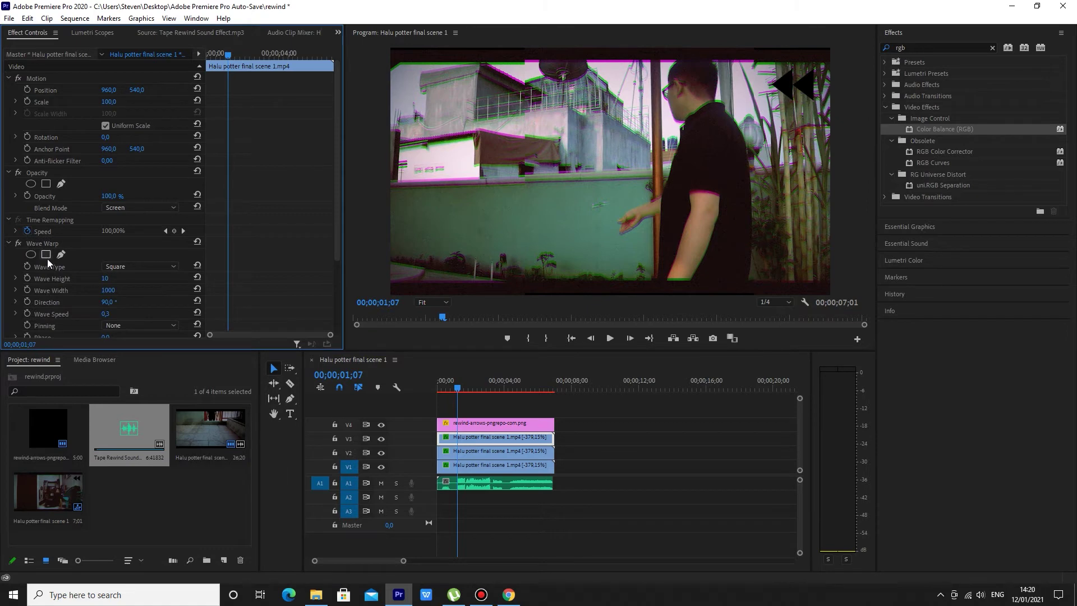
key("Delete")
left_click(438, 386)
key("space")
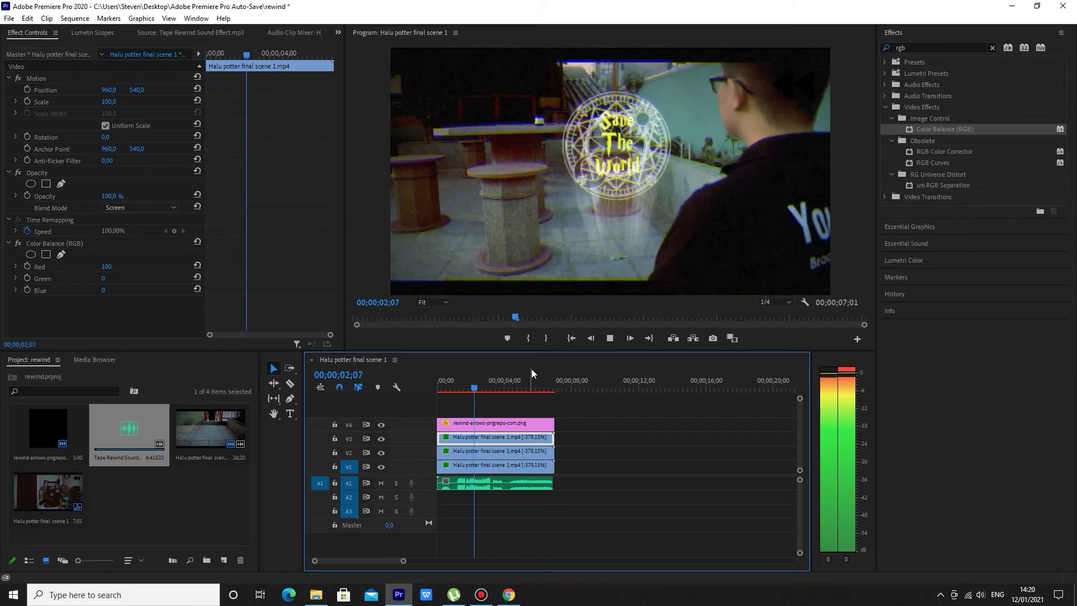
key("space")
left_click(482, 388)
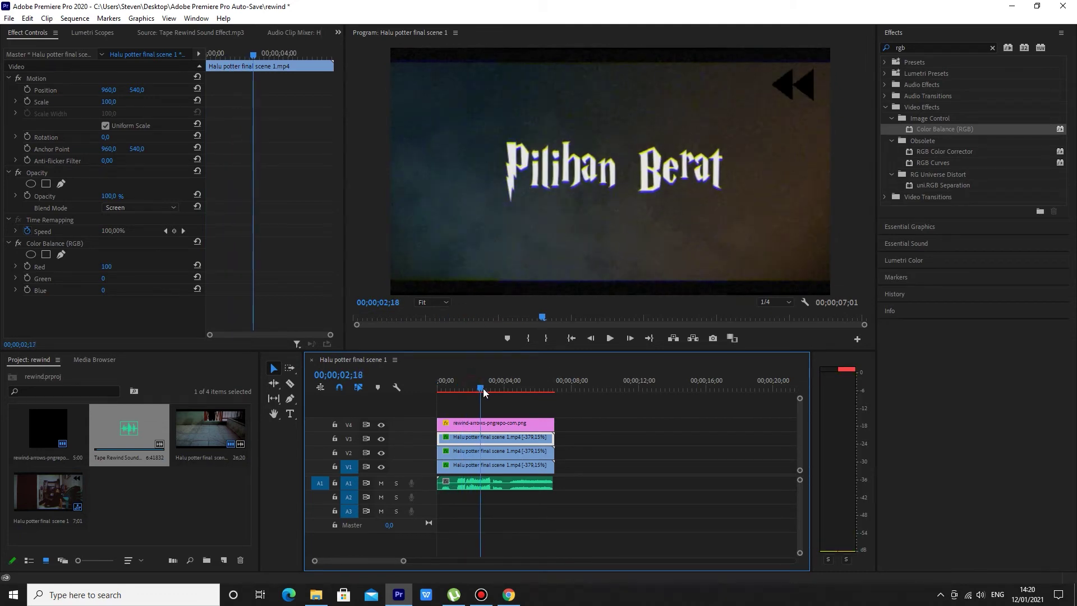
left_click(501, 466)
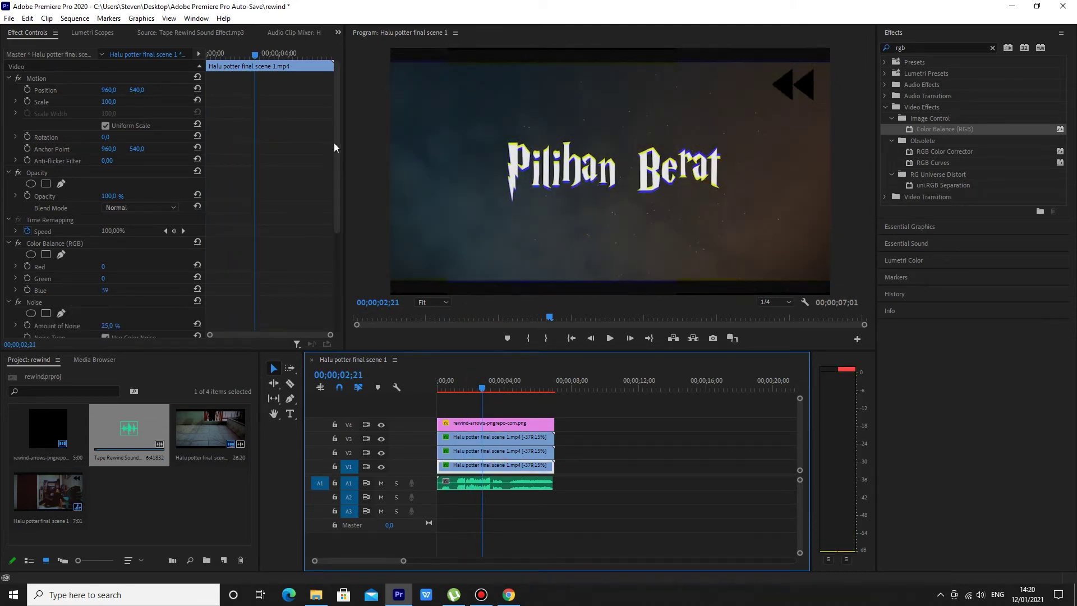
left_click_drag(333, 143, 338, 274)
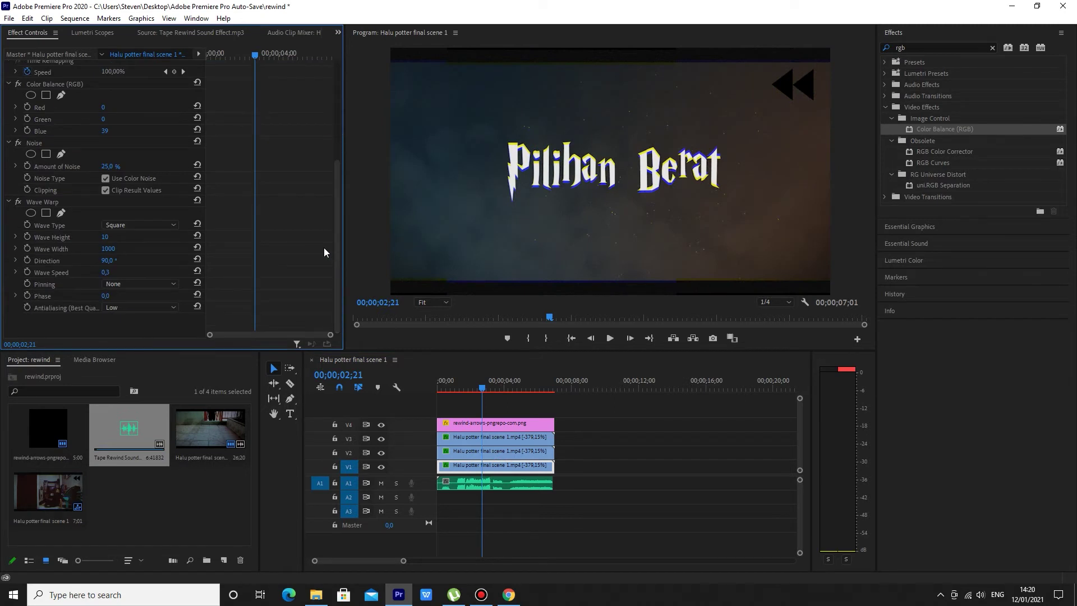
left_click(492, 386)
left_click_drag(494, 382, 496, 382)
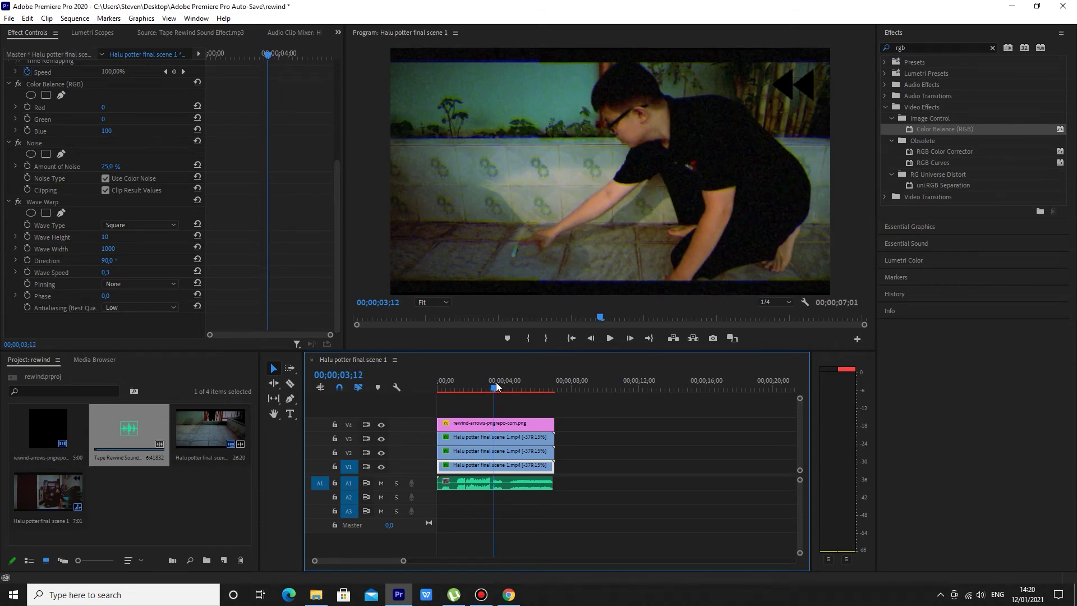
key("Right")
key("Left")
key("Left")
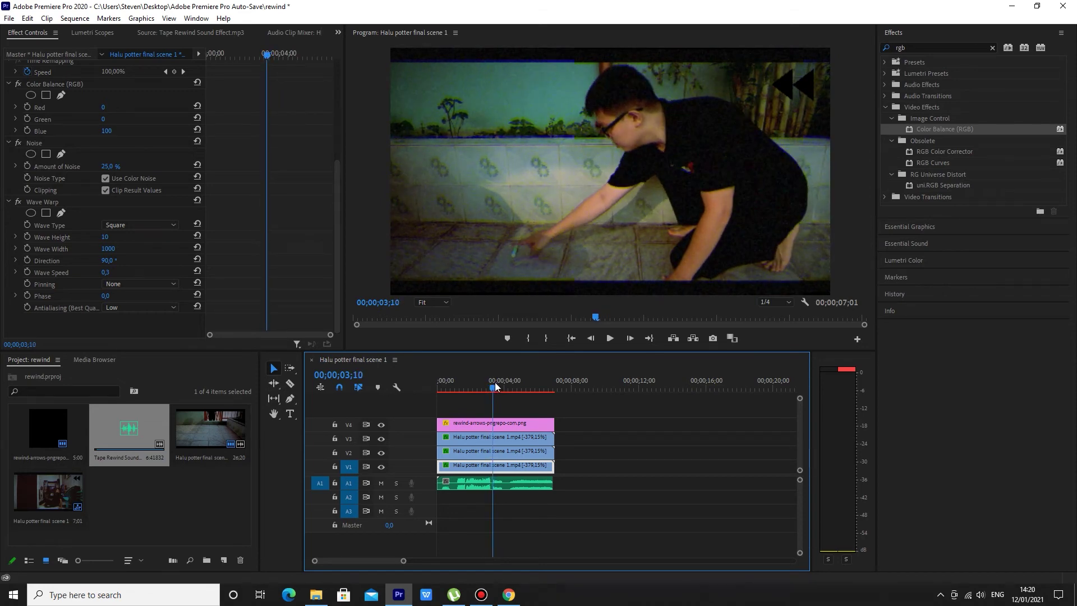
left_click(486, 425)
left_click(494, 439)
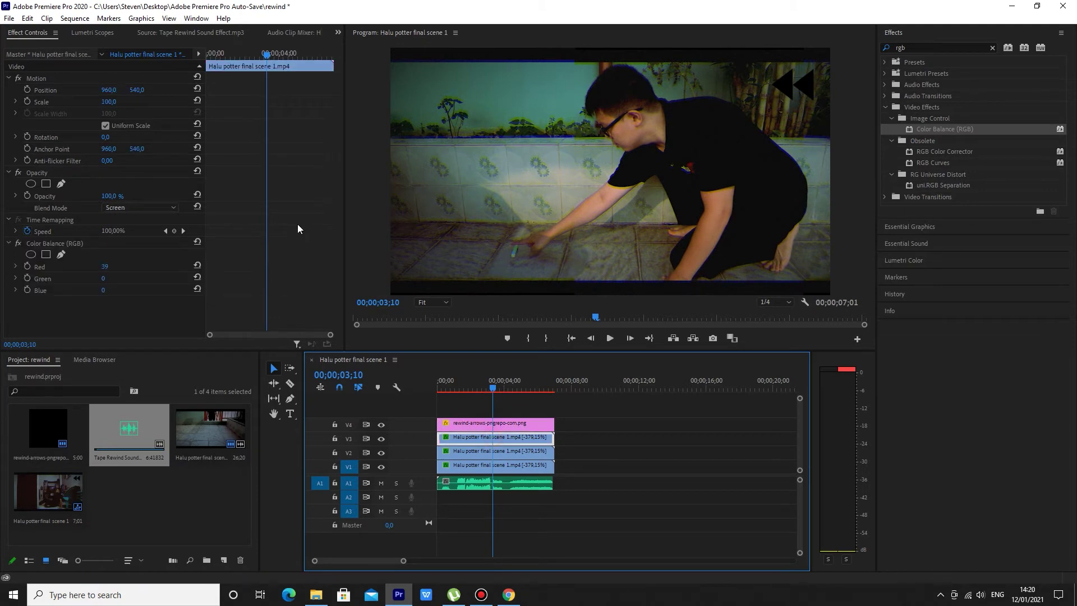
- Nudge the V3 layer left and the V2 layer right, and set playback resolution to Full
left_click(114, 93)
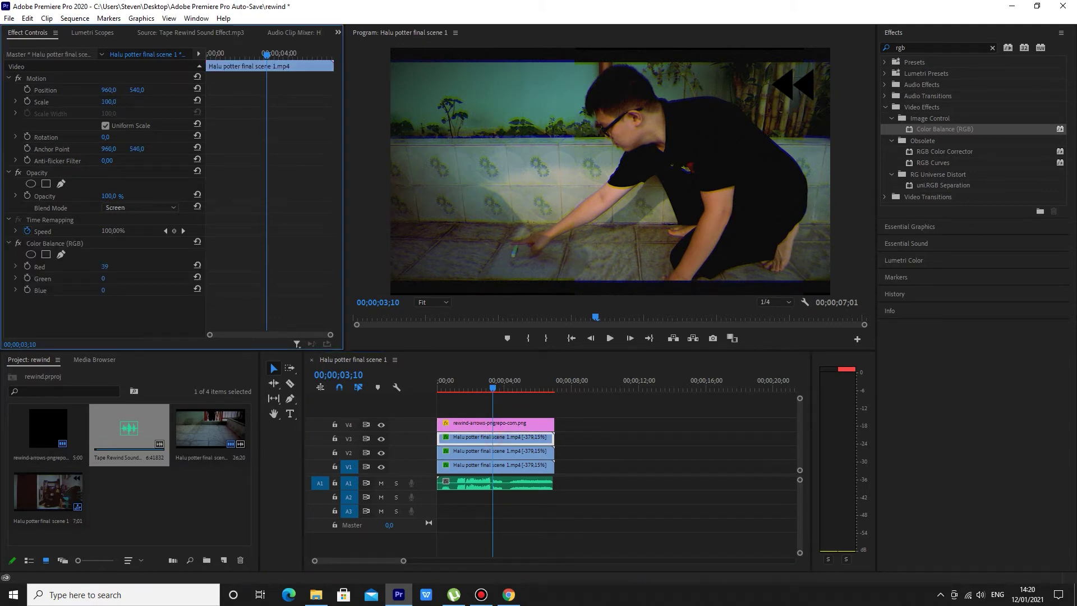
left_click_drag(108, 90, 84, 90)
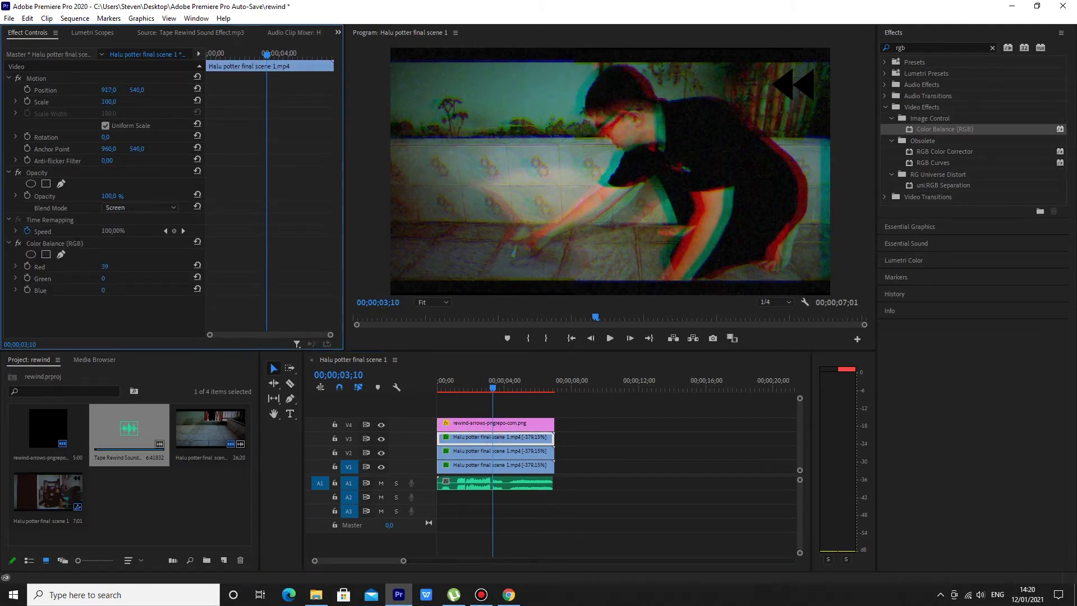
left_click(443, 451)
left_click_drag(103, 90, 111, 90)
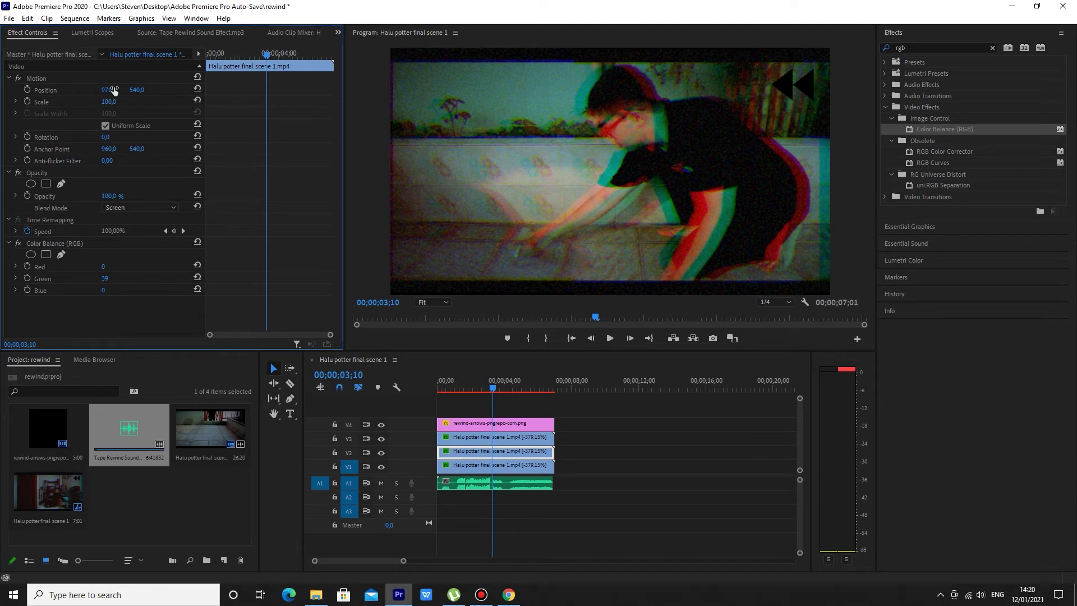
left_click(775, 302)
left_click(769, 313)
left_click_drag(500, 390, 428, 387)
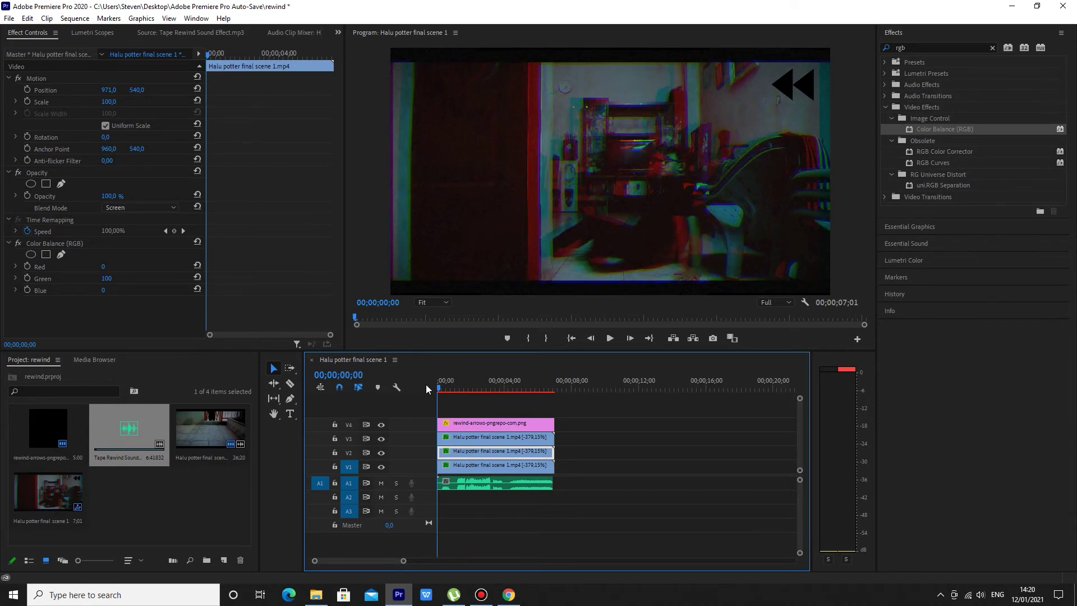
- Set Position X to 930 on the V3 clip and 970 on the V2 clip, then scrub the opening frames
left_click(474, 438)
left_click_drag(109, 91, 92, 91)
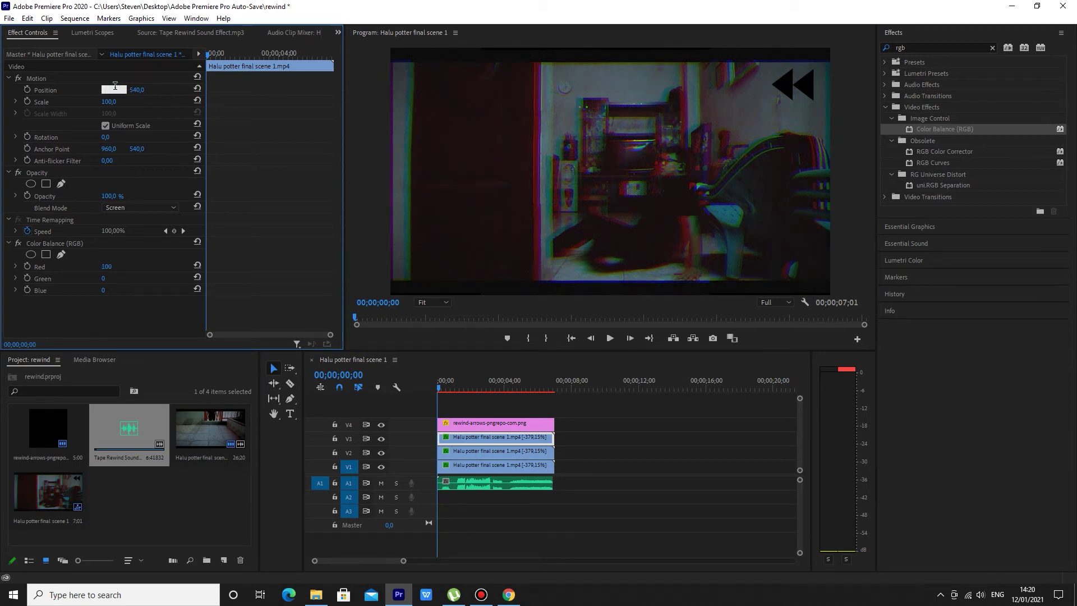
type("930")
key("Return")
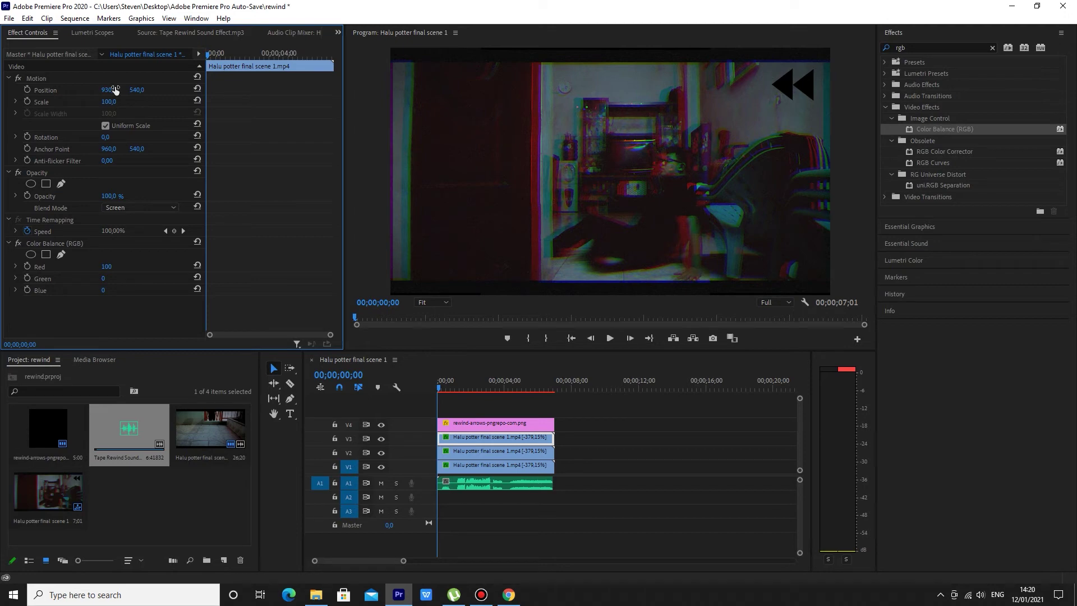
left_click(501, 457)
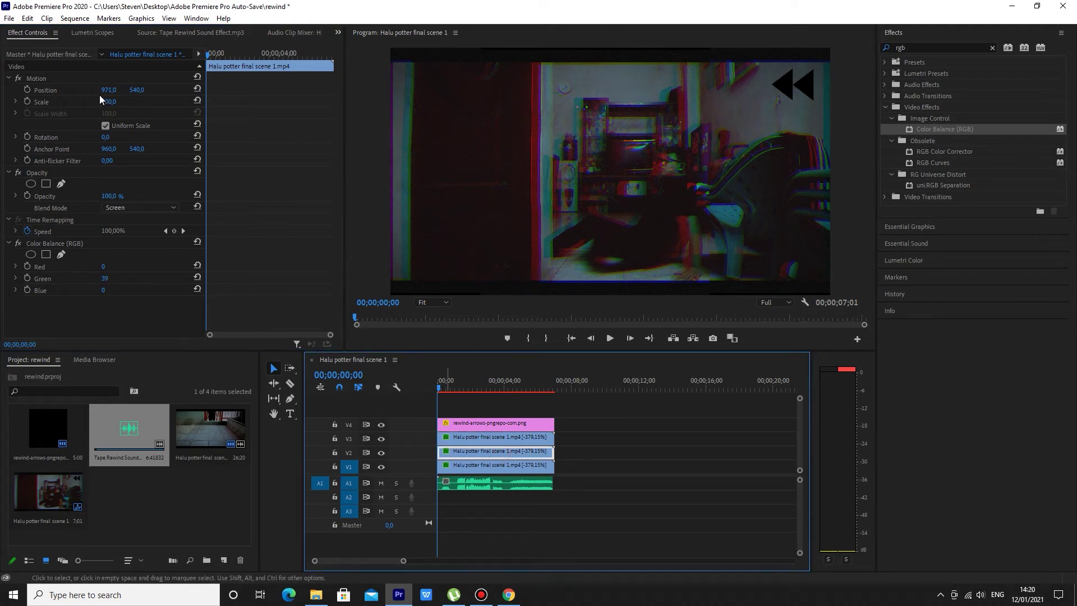
left_click(197, 90)
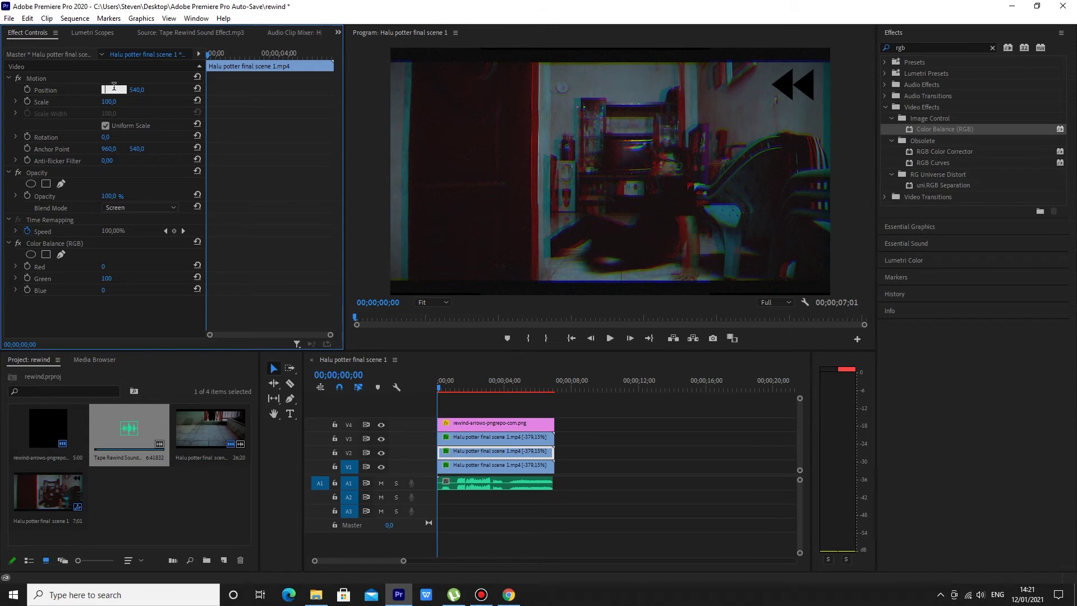
type("970")
key("Return")
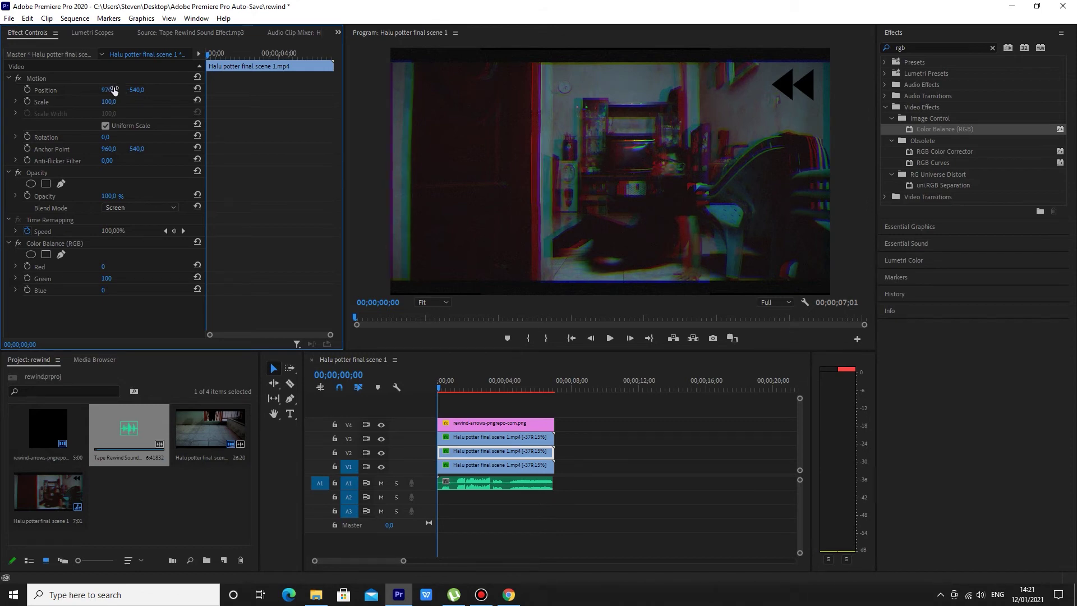
left_click_drag(440, 387, 449, 385)
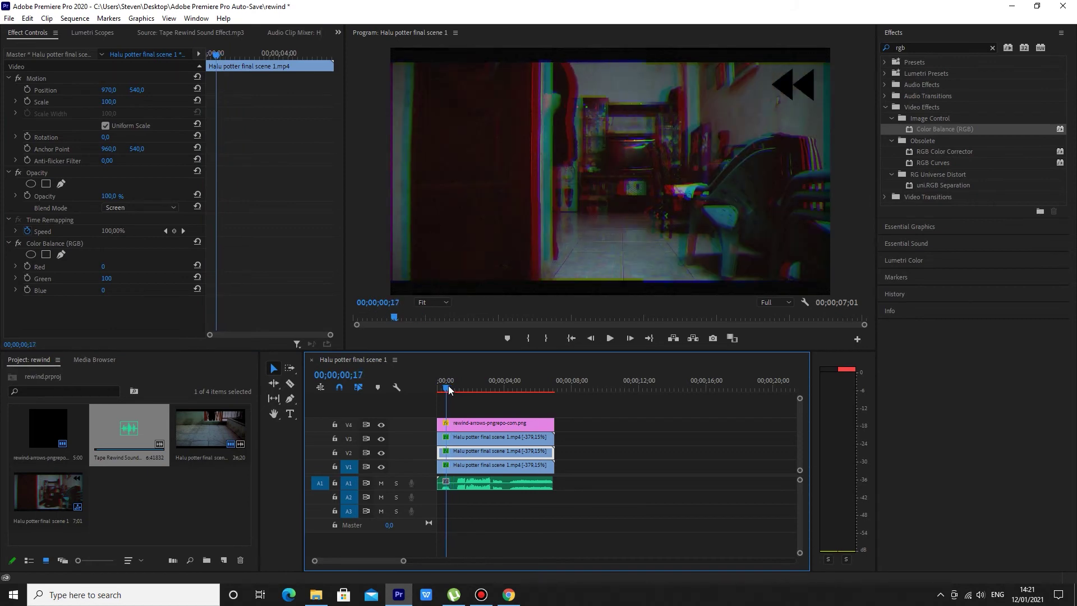
- Switch playback resolution to 1/4 and play through the RGB-split clip once
left_click(774, 302)
left_click(776, 336)
left_click(648, 476)
key("space")
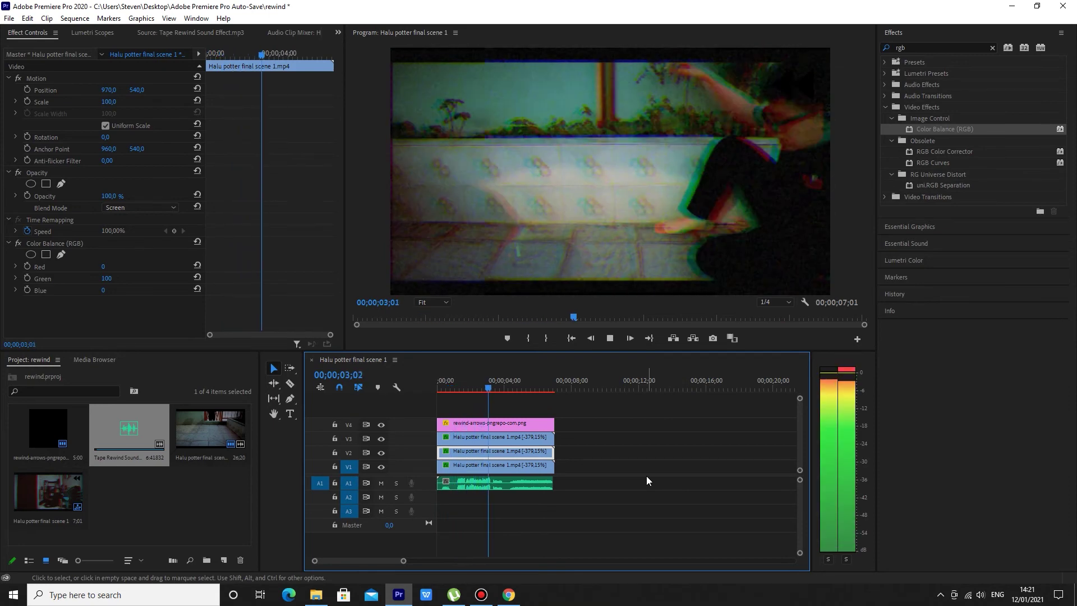
key("space")
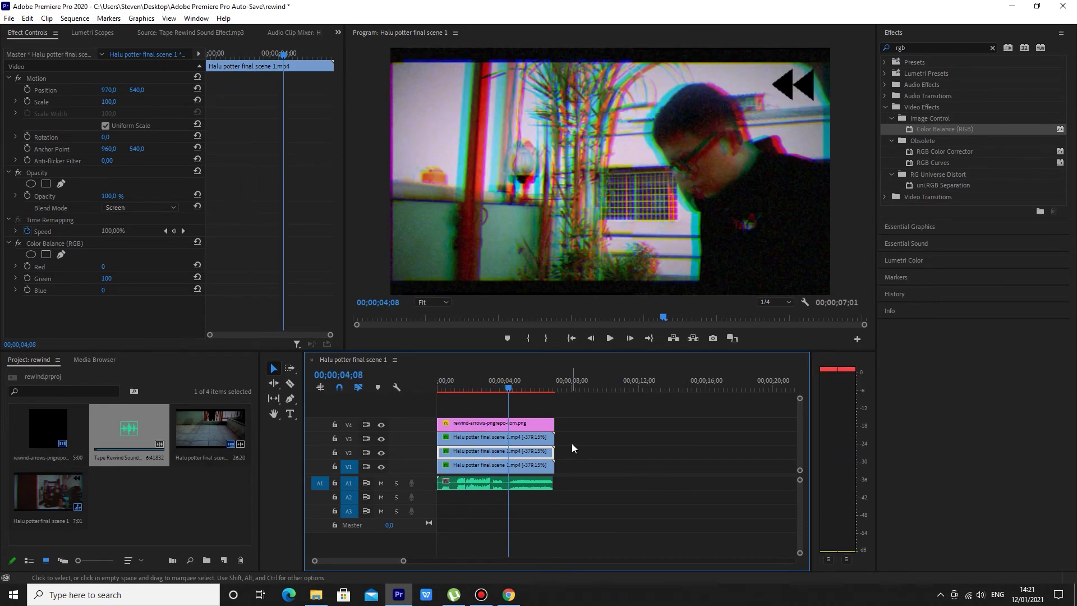
left_click(508, 438)
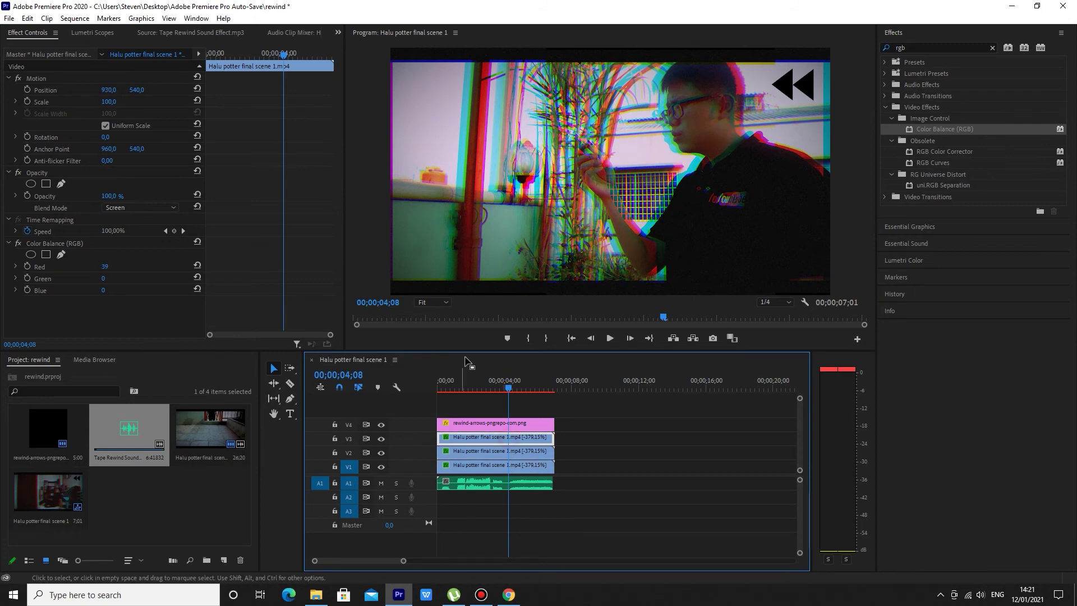
- Delete the Color Balance (RGB) effect from the V3, V2 and V1 clips
left_click(58, 242)
key("Delete")
left_click(475, 456)
left_click(67, 242)
key("Delete")
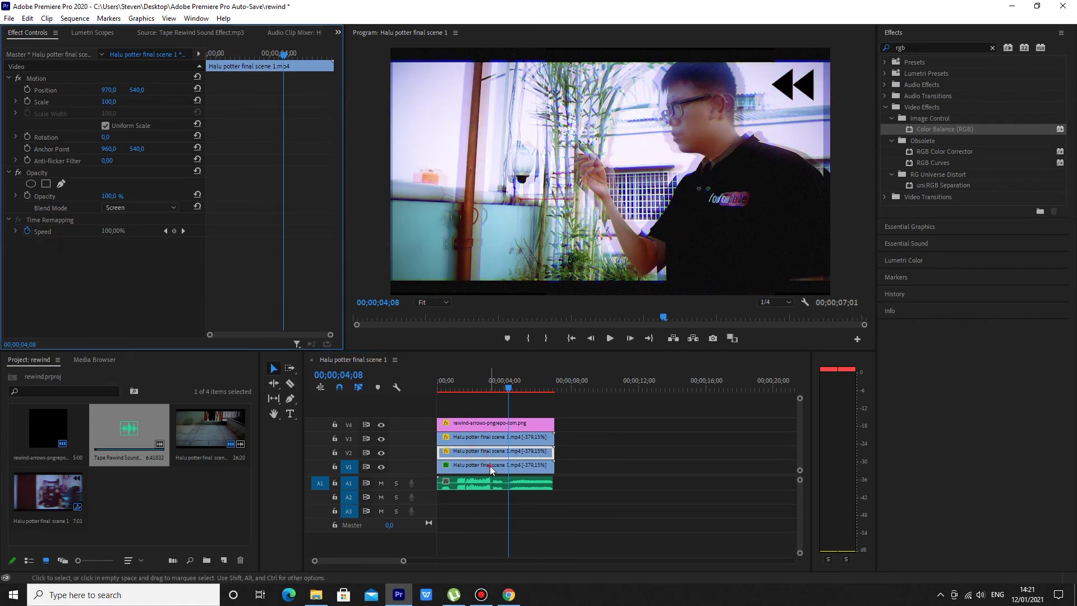
left_click(489, 465)
left_click(67, 244)
key("Delete")
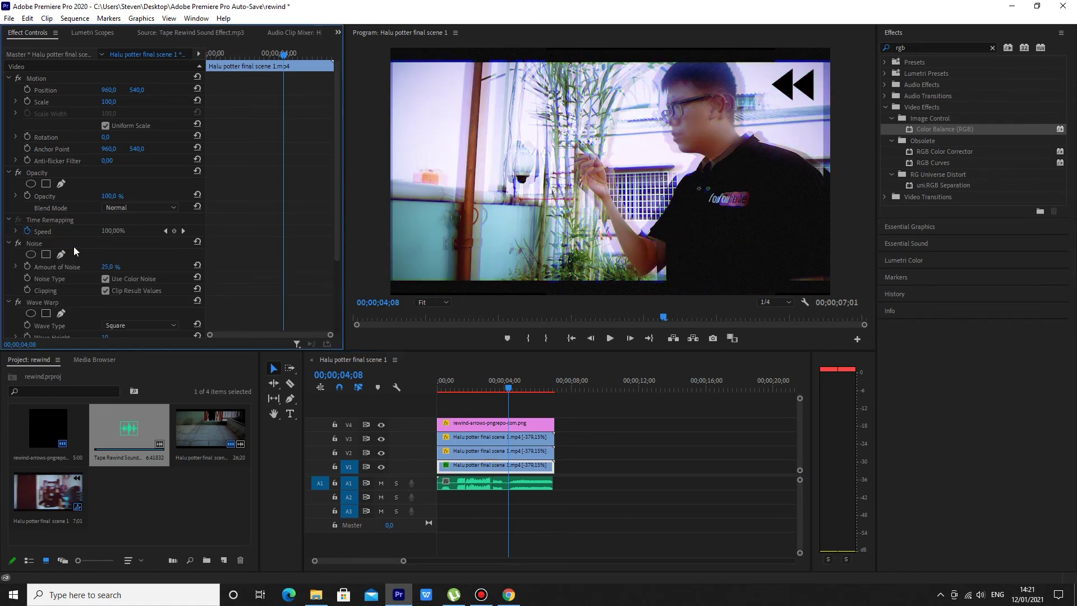
- Delete the V3 and V2 clip copies and scrub the single-layer result to 01;24
left_click(463, 438)
key("Delete")
left_click(481, 451)
key("Delete")
mouse_move(496, 384)
left_mouse_down()
mouse_move(442, 389)
mouse_move(493, 392)
left_mouse_up()
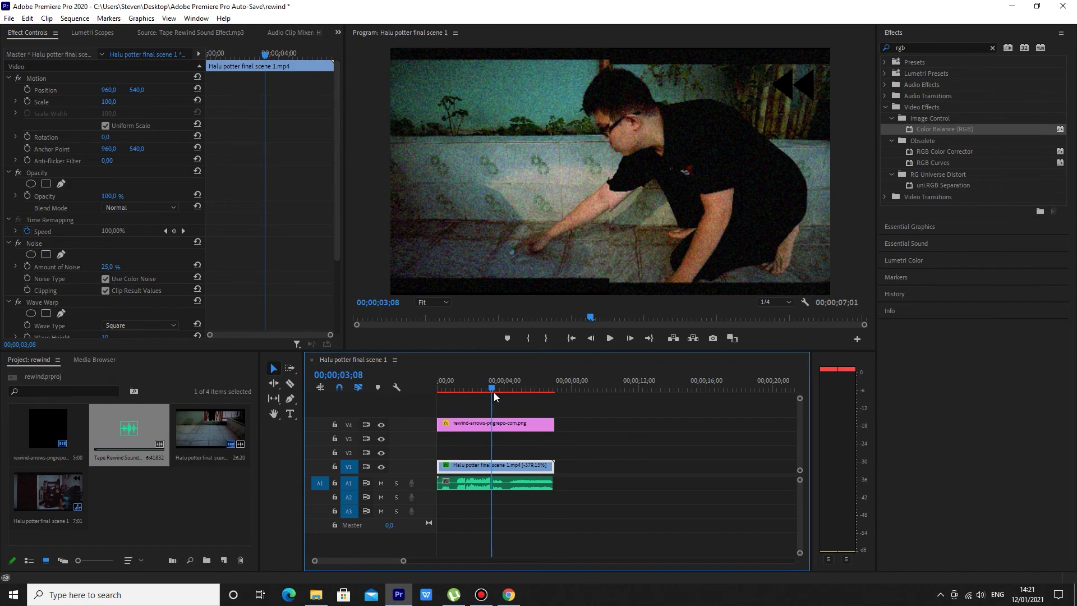
mouse_move(493, 392)
left_mouse_down()
mouse_move(503, 395)
mouse_move(453, 398)
mouse_move(467, 397)
left_mouse_up()
left_click(637, 486)
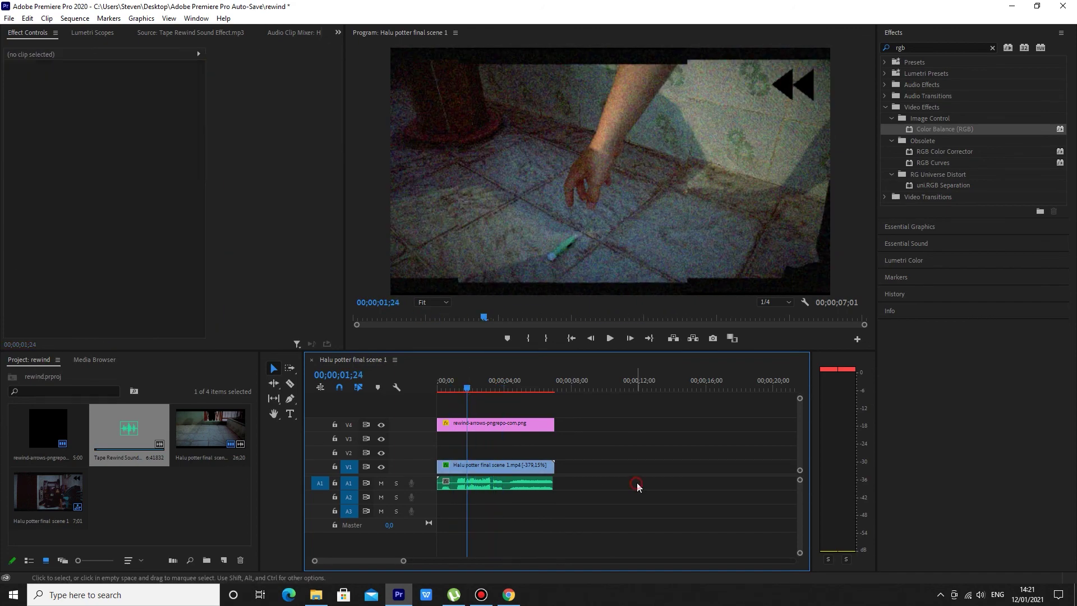